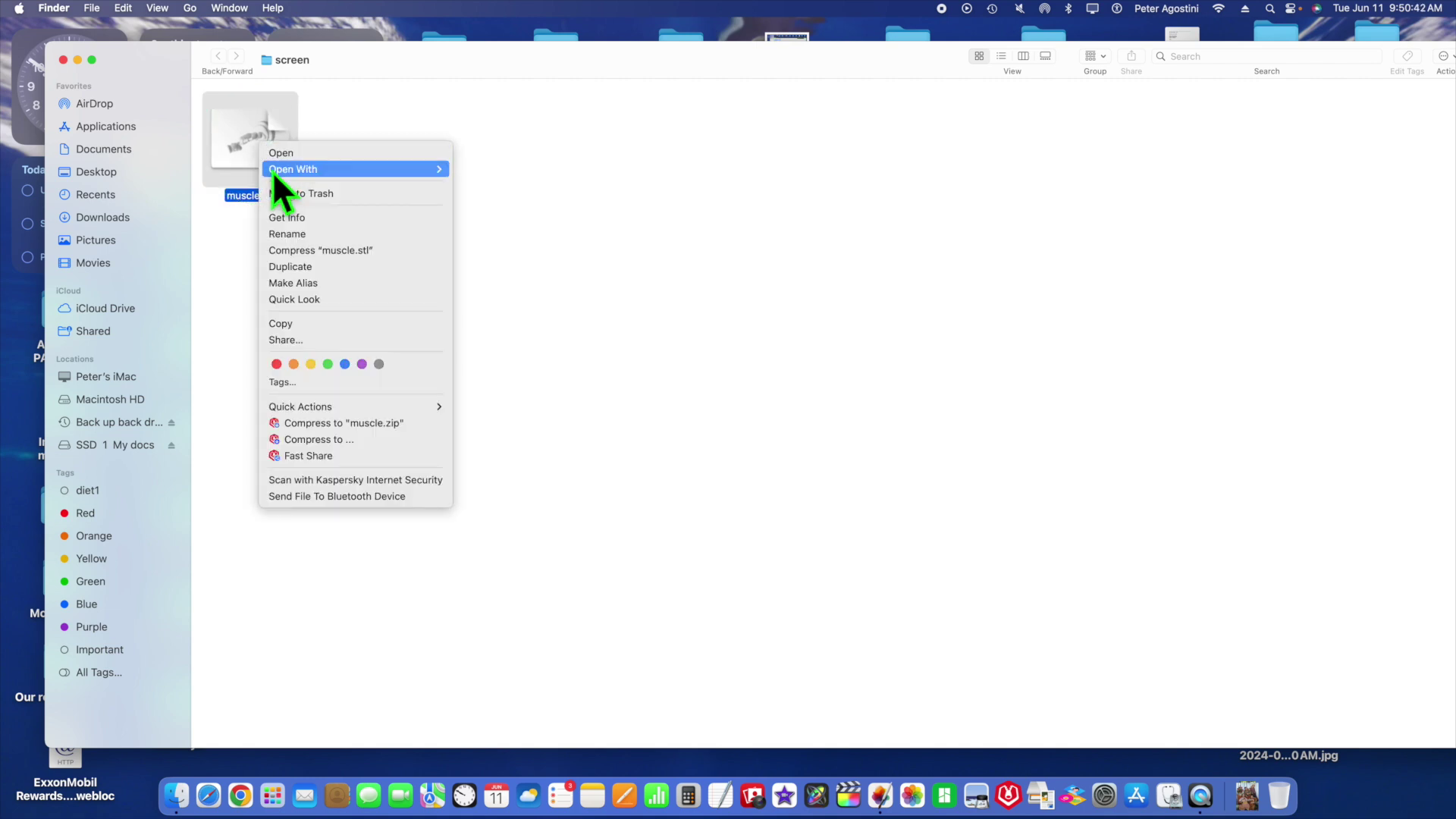
- Open muscle.stl with BambuStudio and dismiss the new-version window
{"action": "mouse_move", "coordinate": [272, 170]}
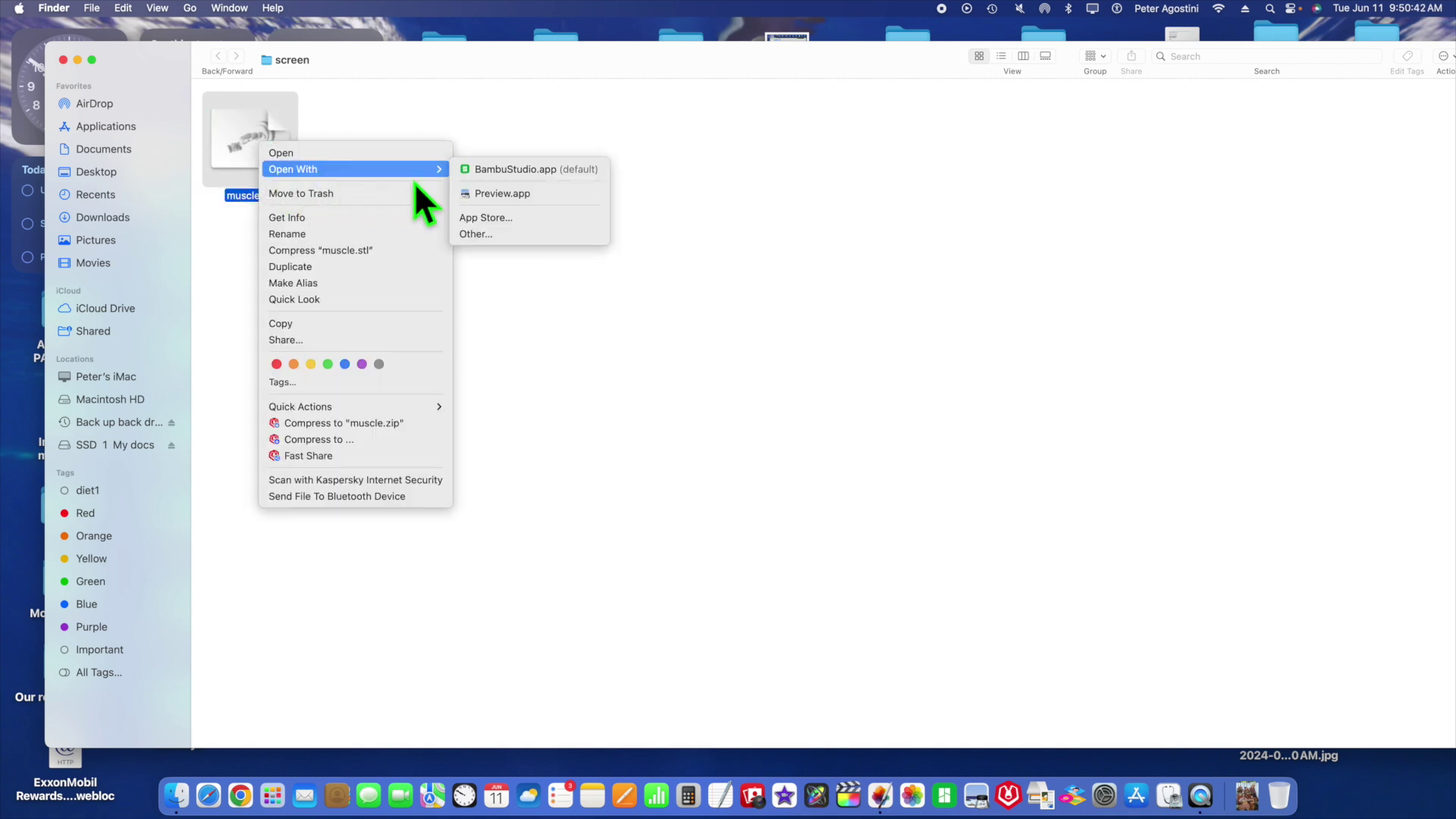
{"action": "left_click", "coordinate": [540, 169]}
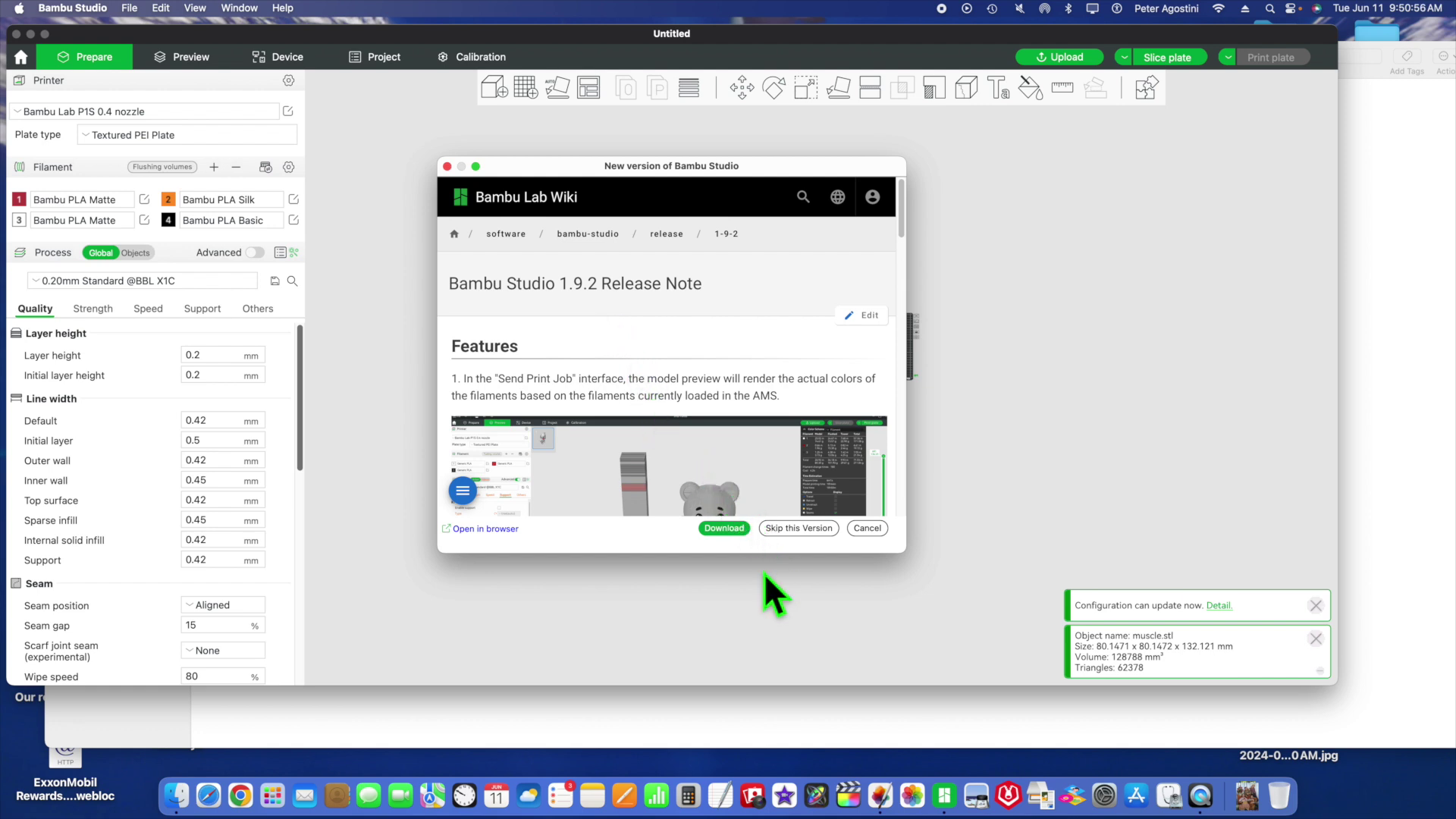
{"action": "left_click", "coordinate": [742, 530]}
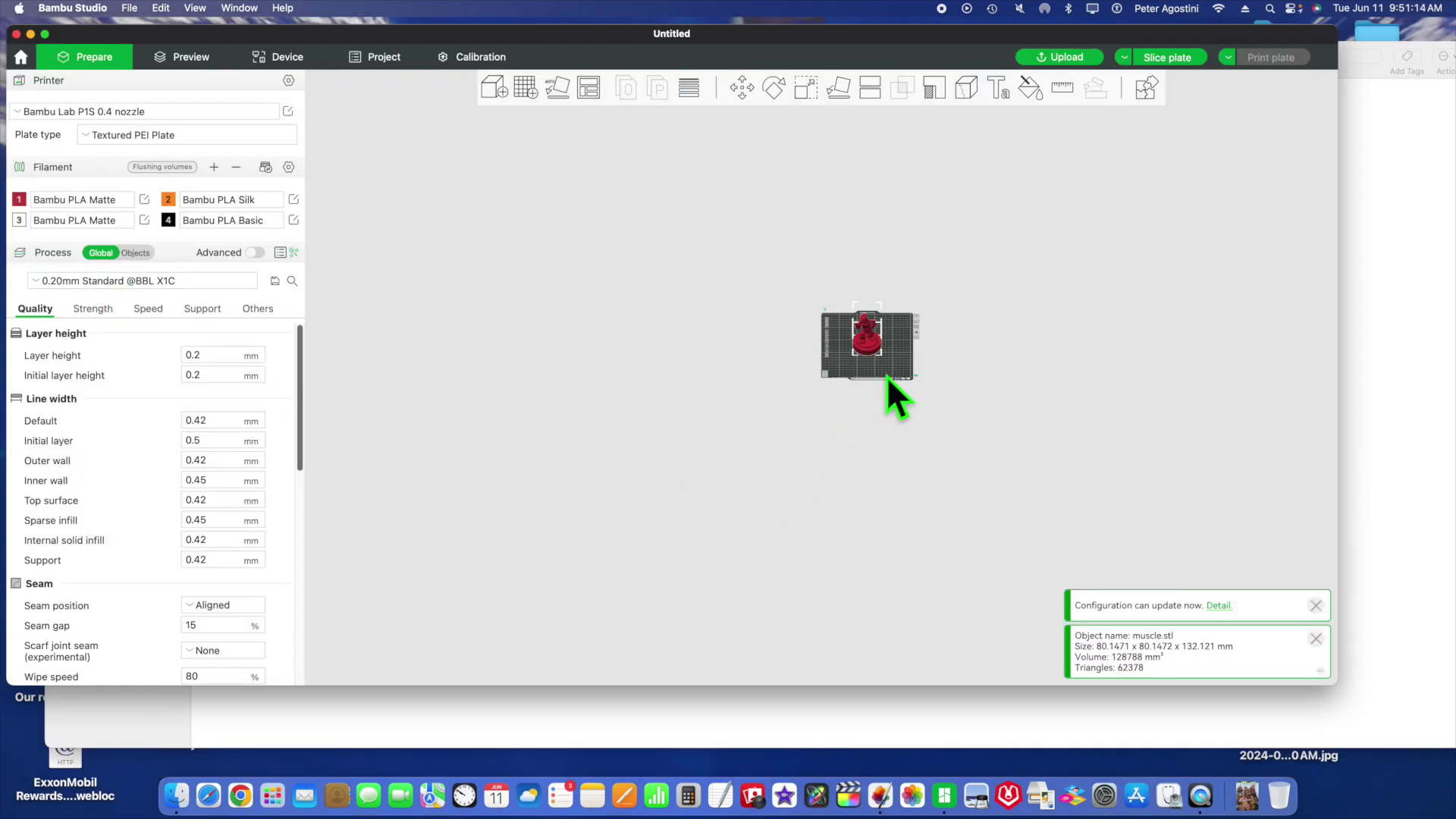
- Enable supports of type tree(auto) for the figure and slice the plate
{"action": "scroll", "coordinate": [893, 375], "scroll_direction": "up", "scroll_amount": 5}
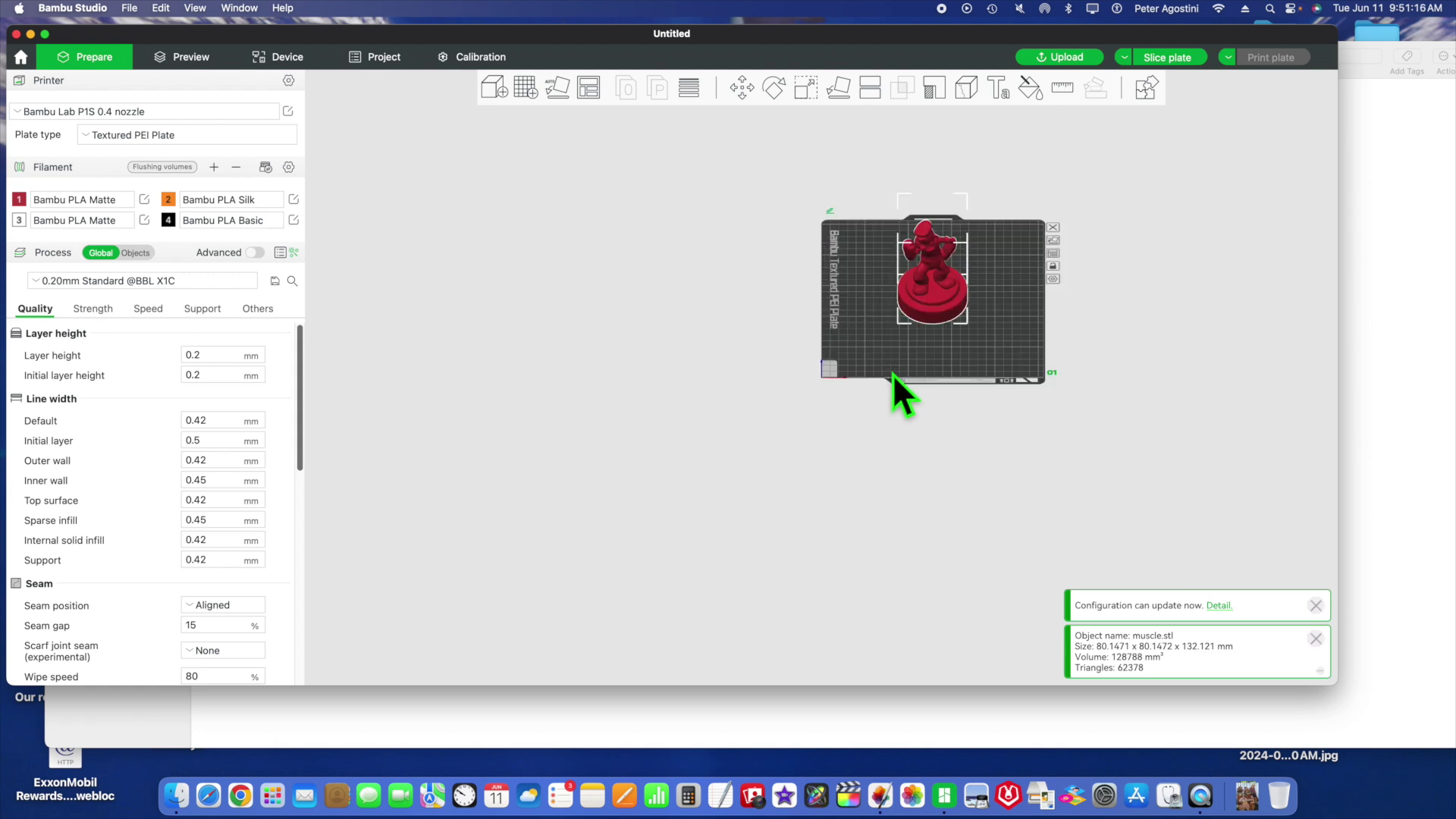
{"action": "right_click_drag", "start_coordinate": [1064, 354], "coordinate": [872, 426]}
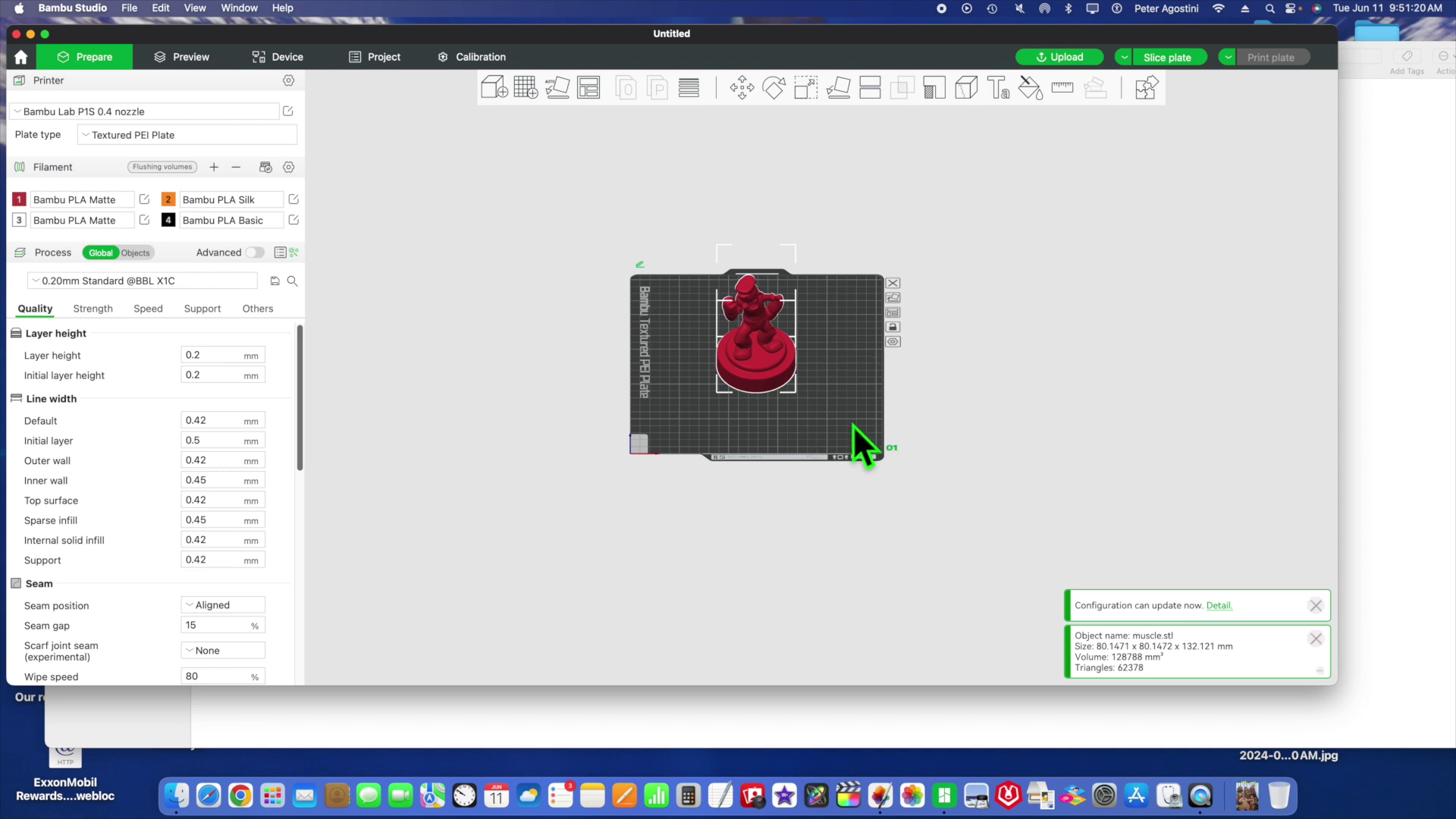
{"action": "scroll", "coordinate": [844, 424], "scroll_direction": "up", "scroll_amount": 3}
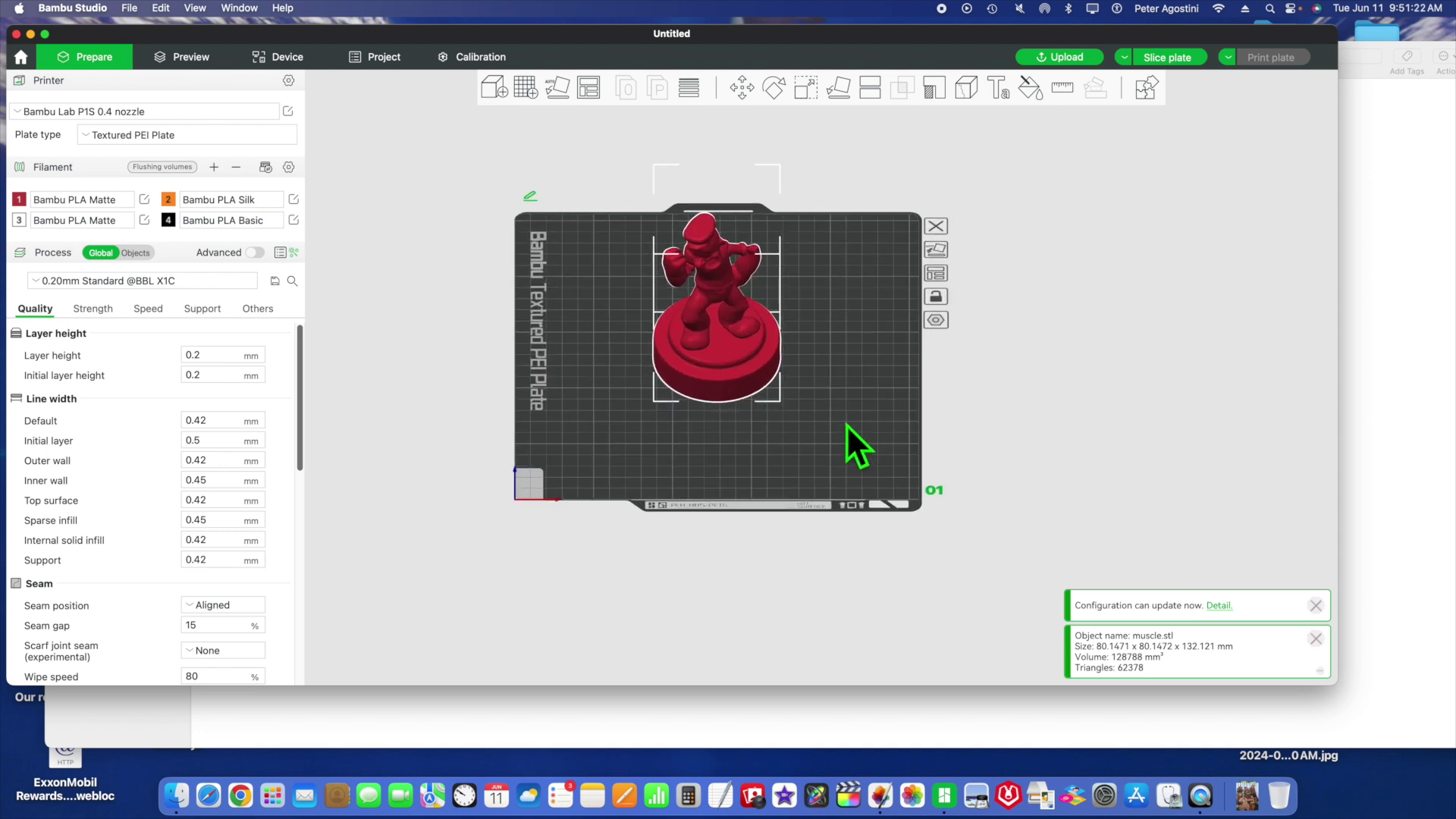
{"action": "left_click_drag", "start_coordinate": [846, 425], "coordinate": [846, 421]}
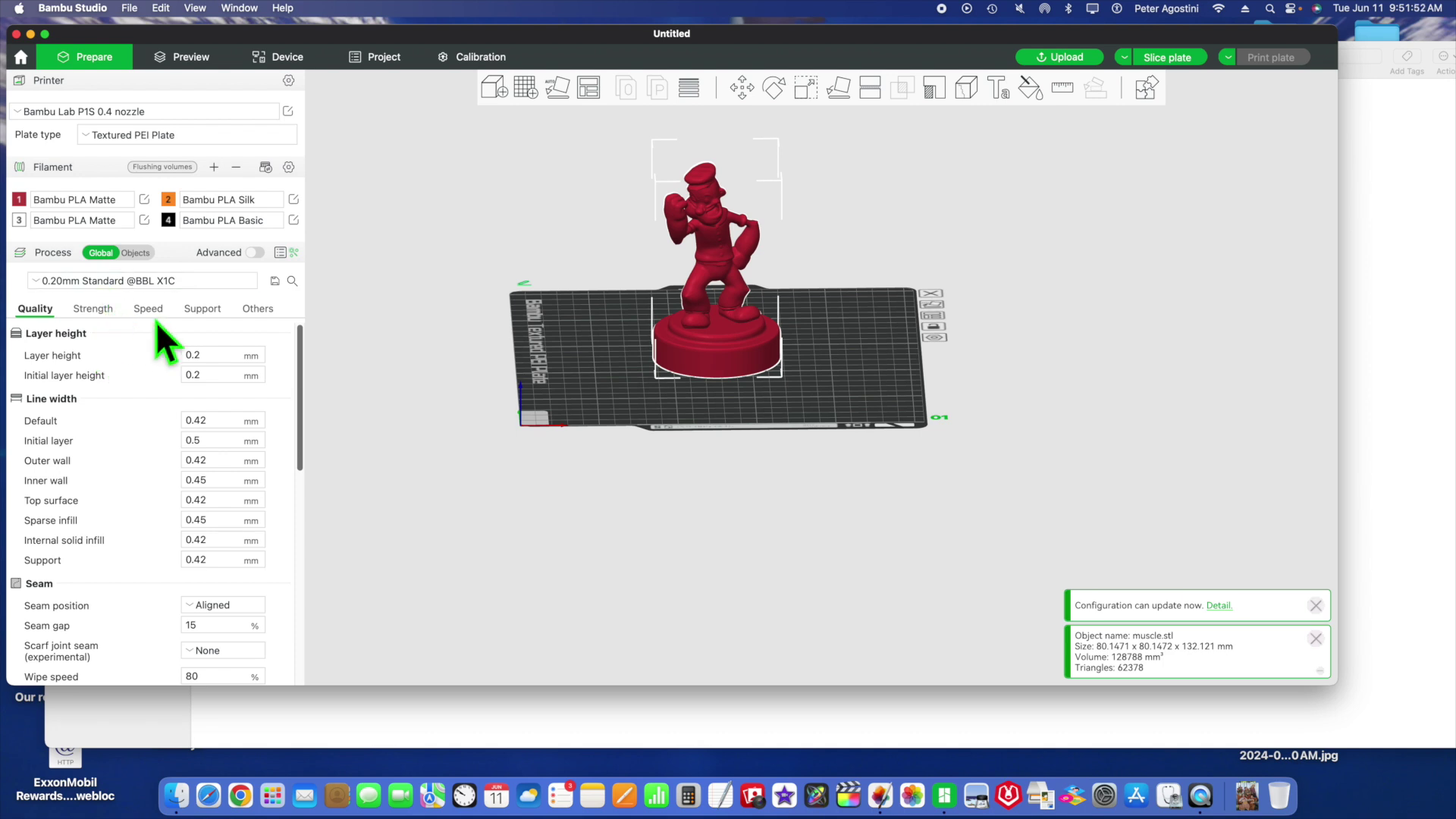
{"action": "left_click", "coordinate": [201, 309]}
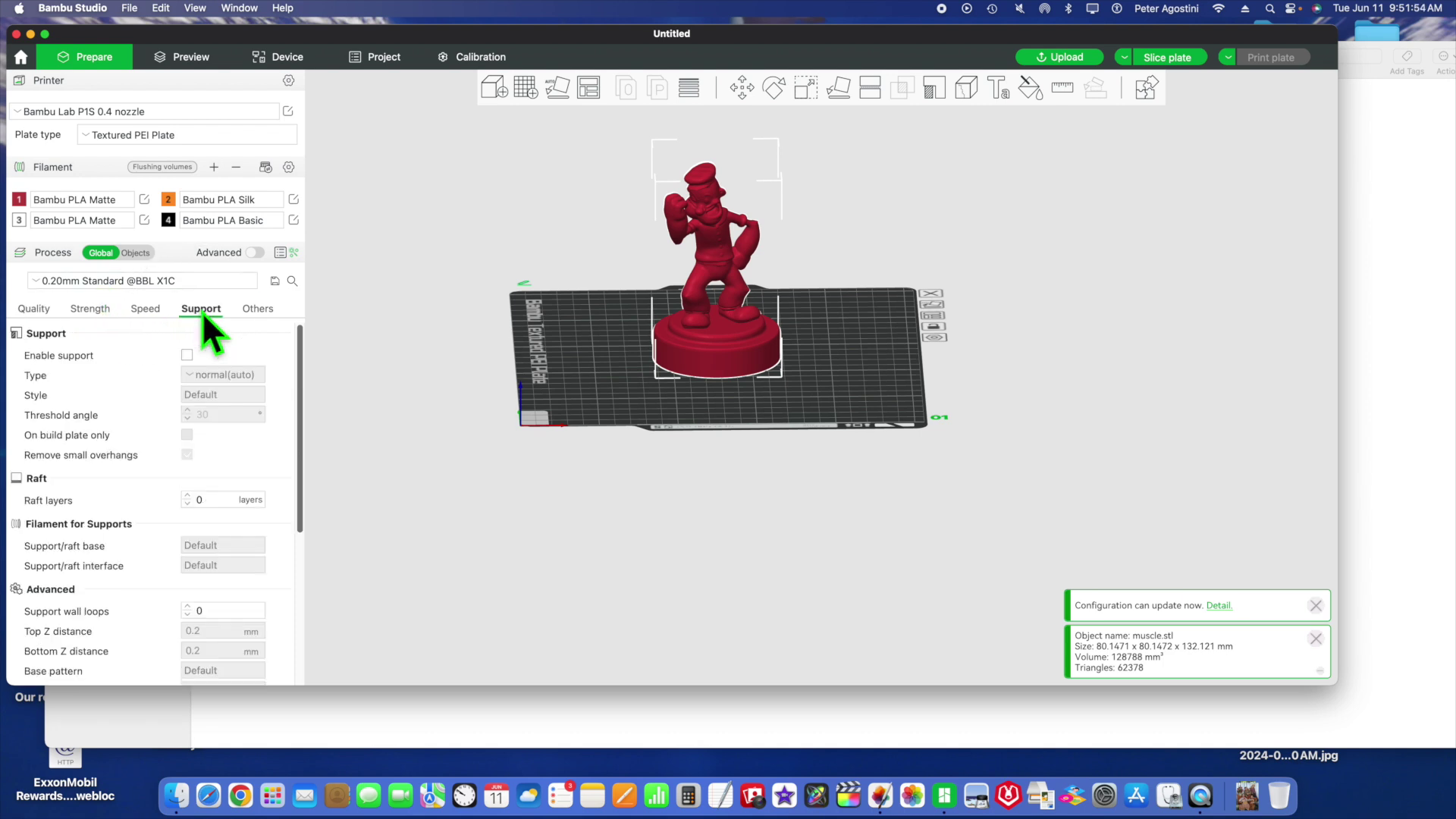
{"action": "left_click", "coordinate": [195, 359]}
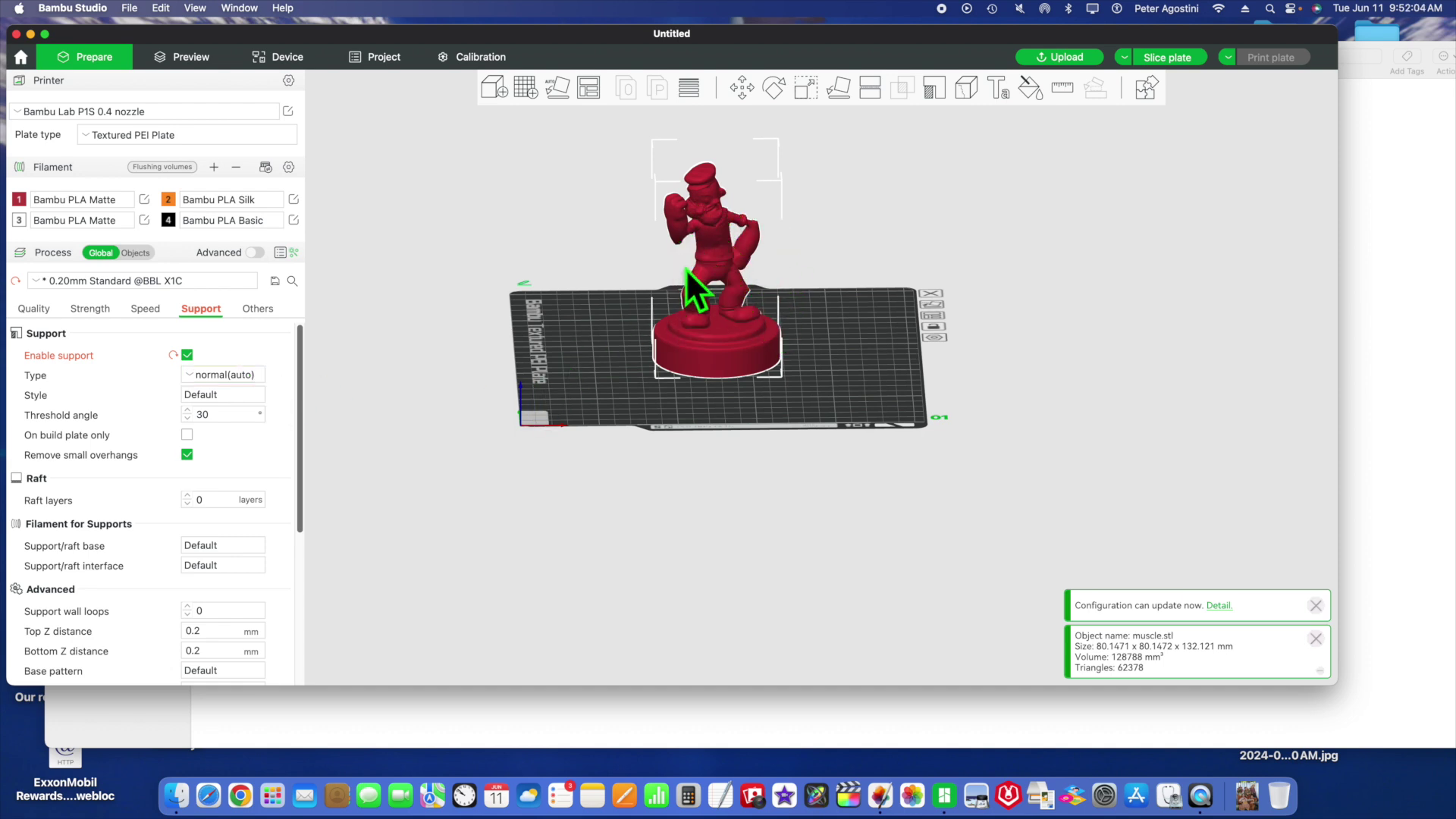
{"action": "left_click", "coordinate": [231, 376]}
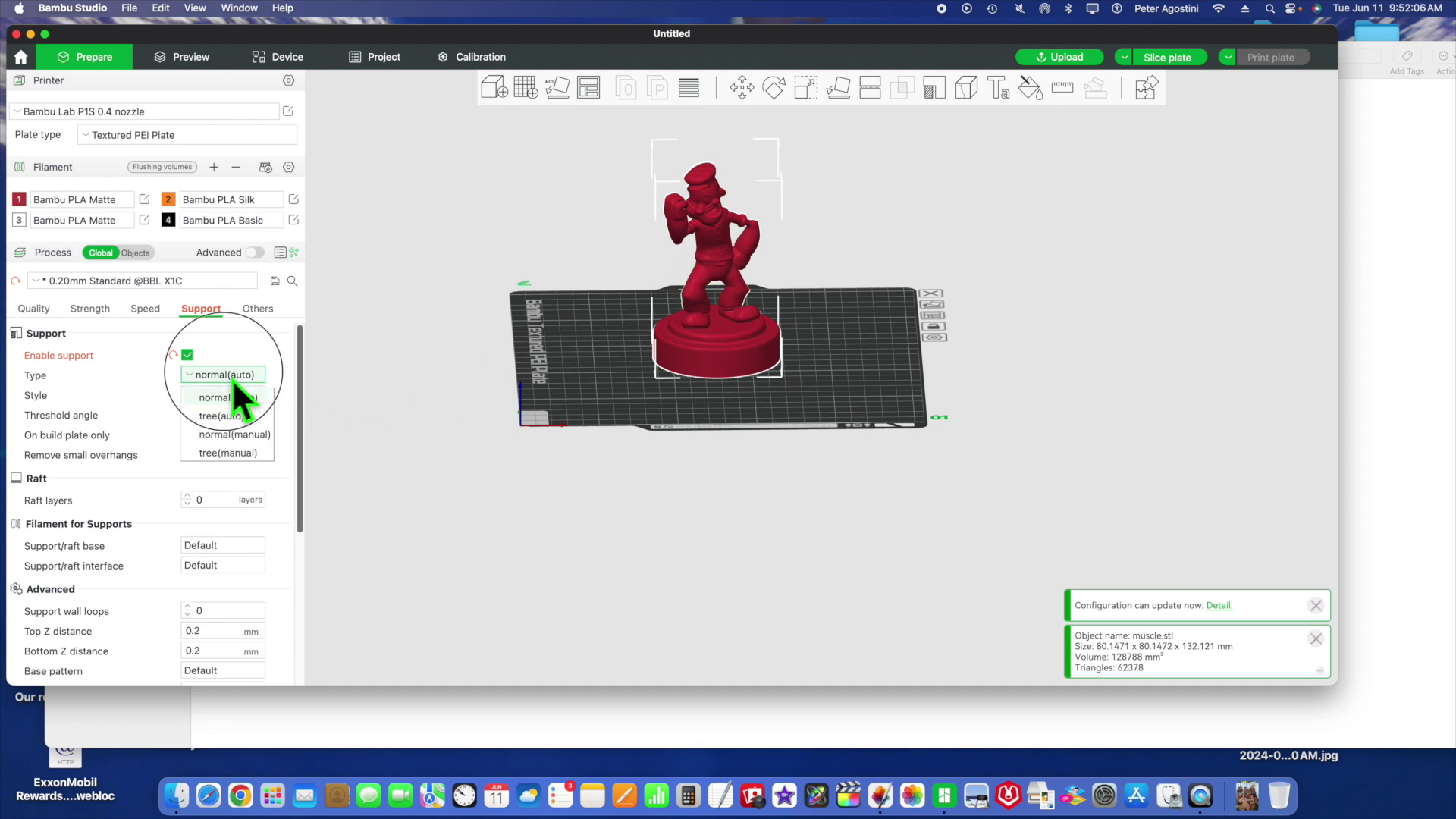
{"action": "left_click", "coordinate": [231, 416]}
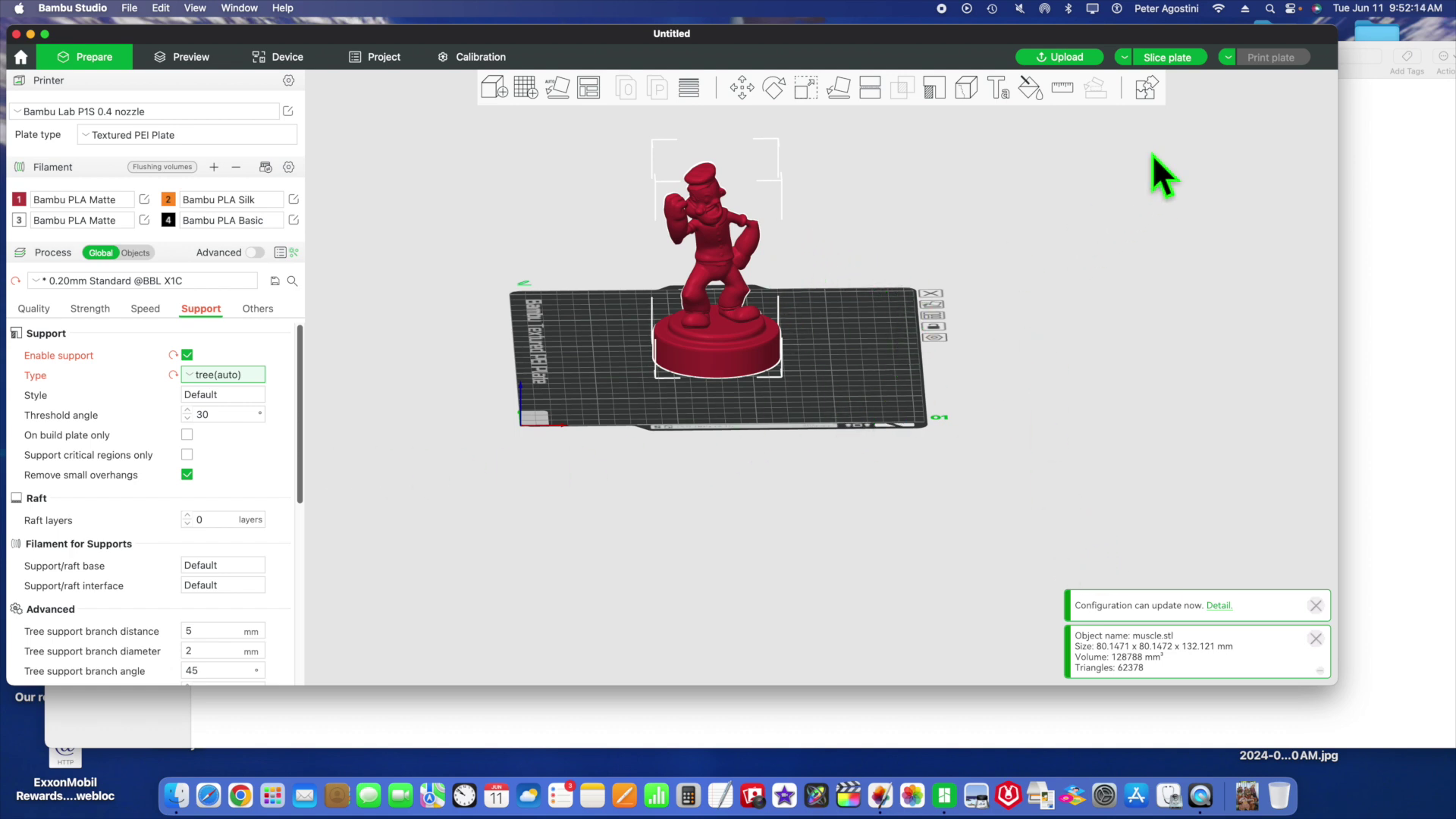
{"action": "left_click", "coordinate": [1179, 57]}
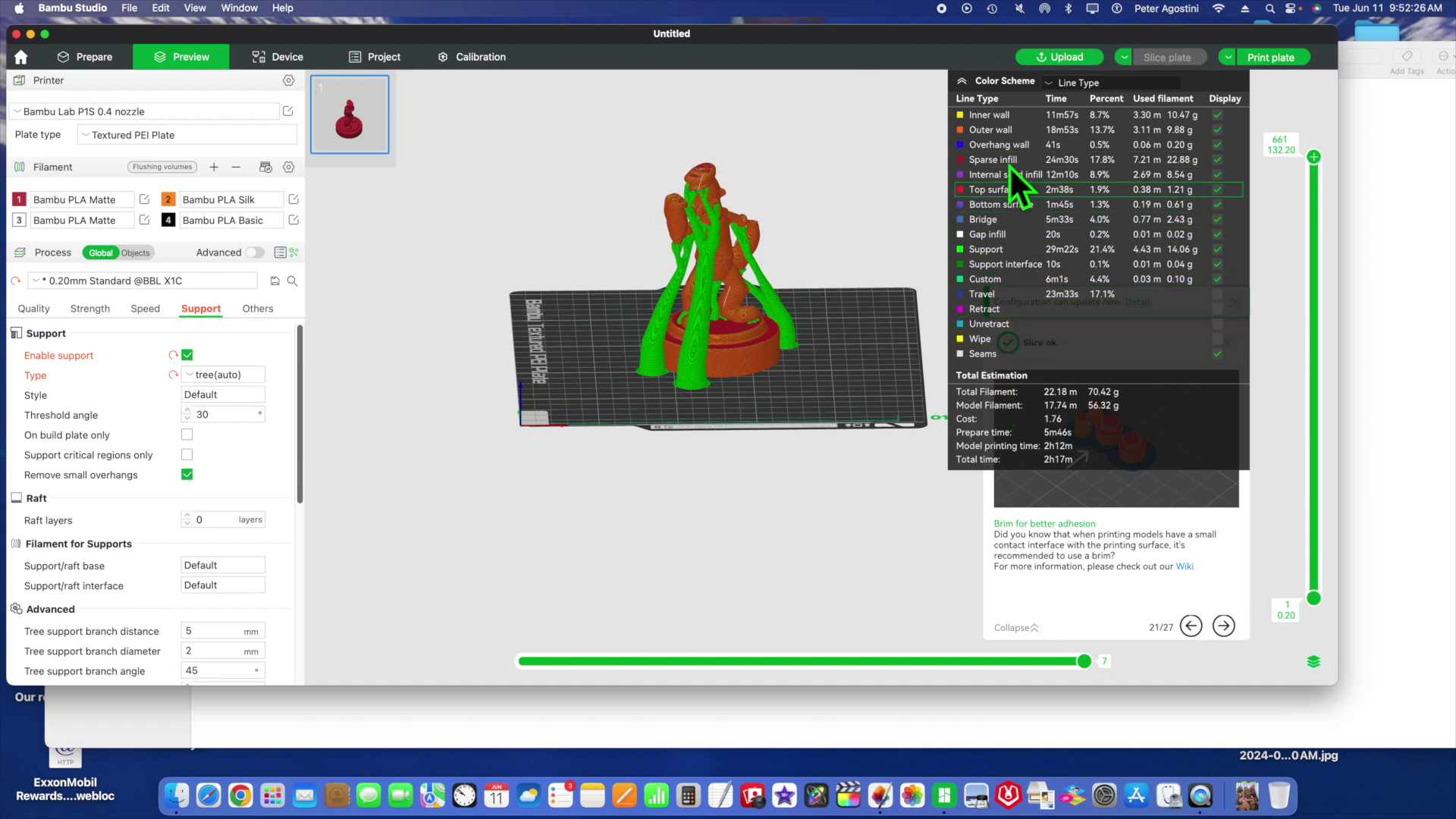
{"action": "left_click", "coordinate": [963, 81]}
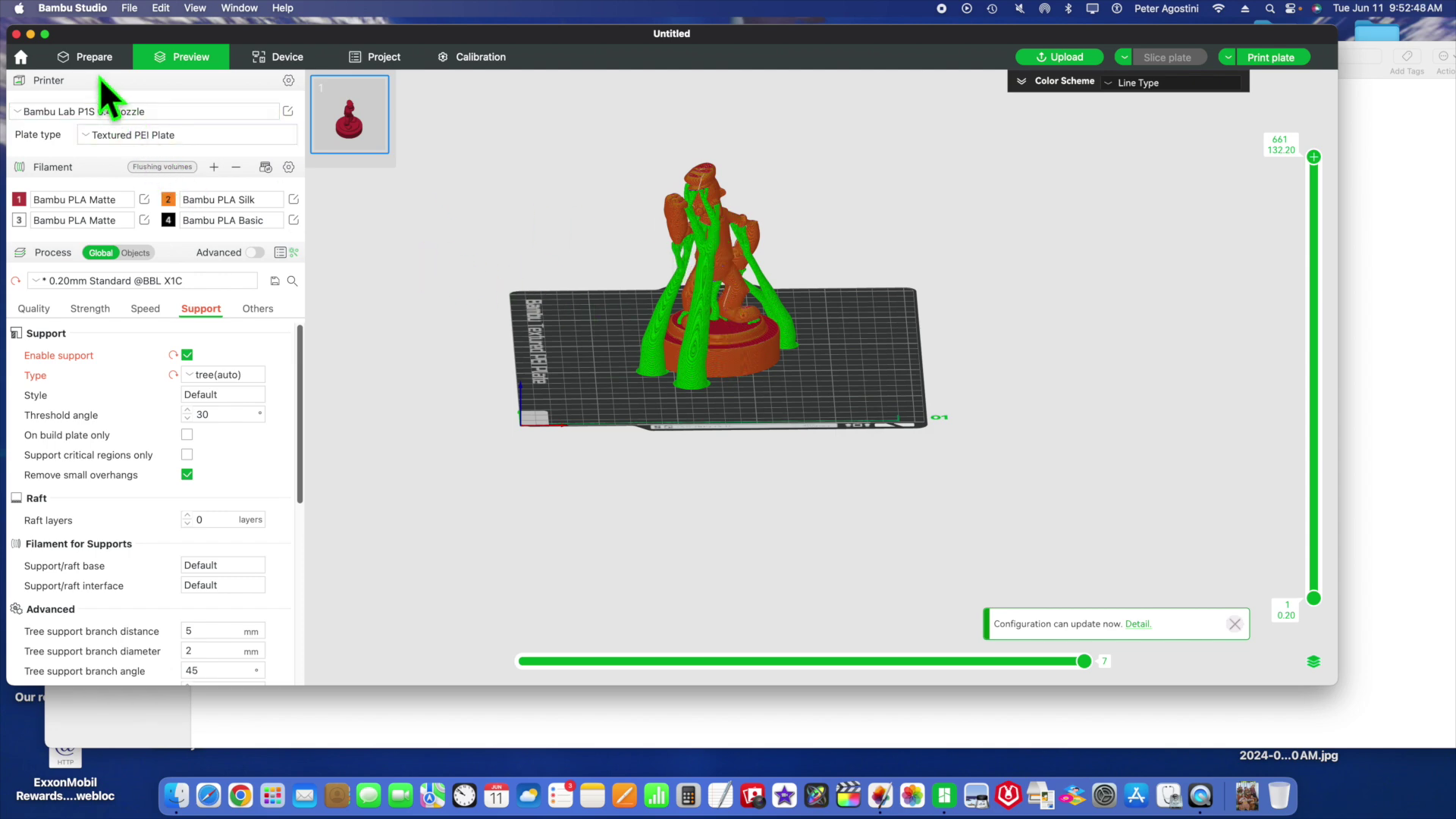
- Scale the figure uniformly to a Z size of 150 mm in the Prepare view
{"action": "left_click", "coordinate": [93, 58]}
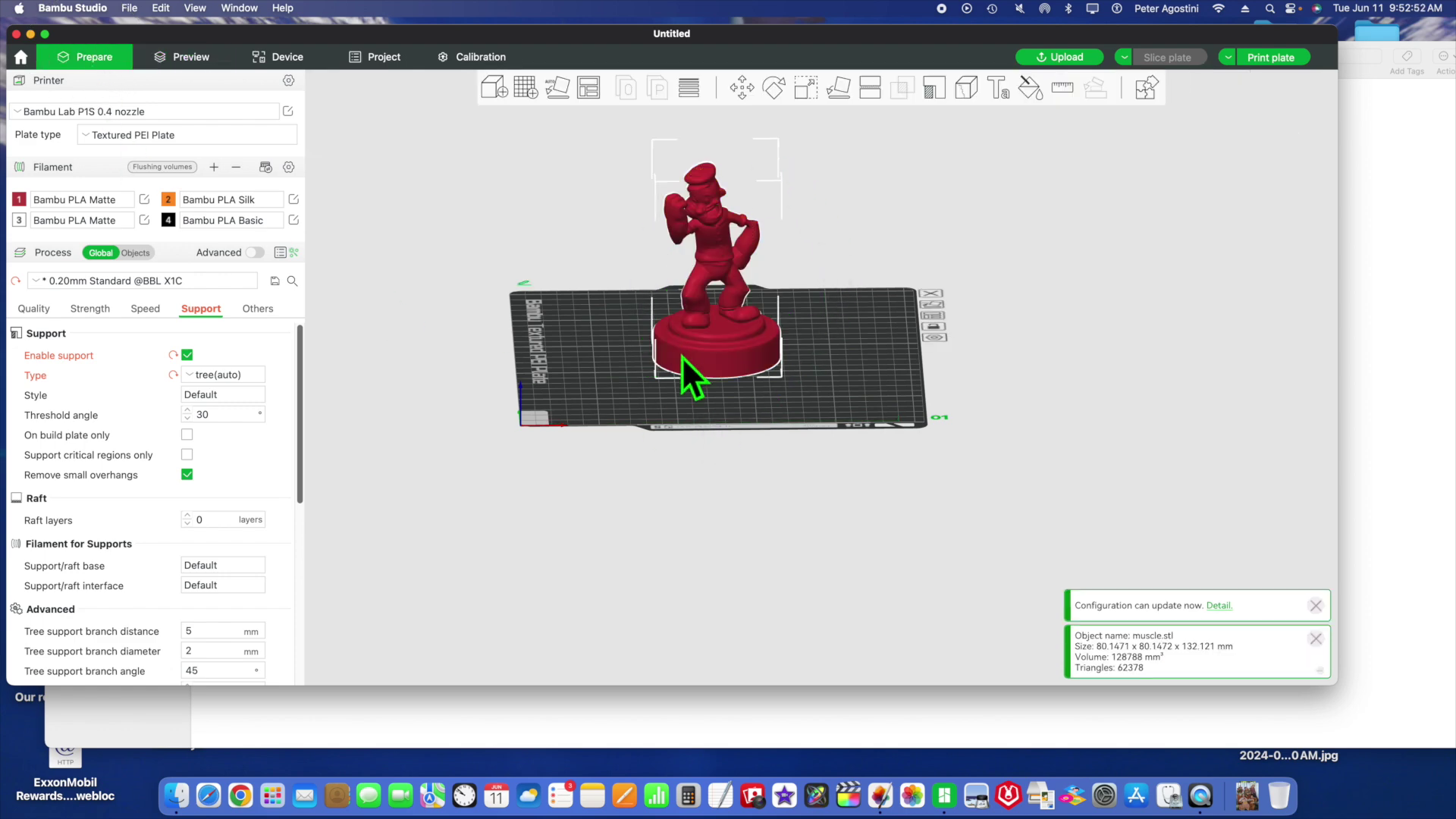
{"action": "left_click", "coordinate": [817, 88]}
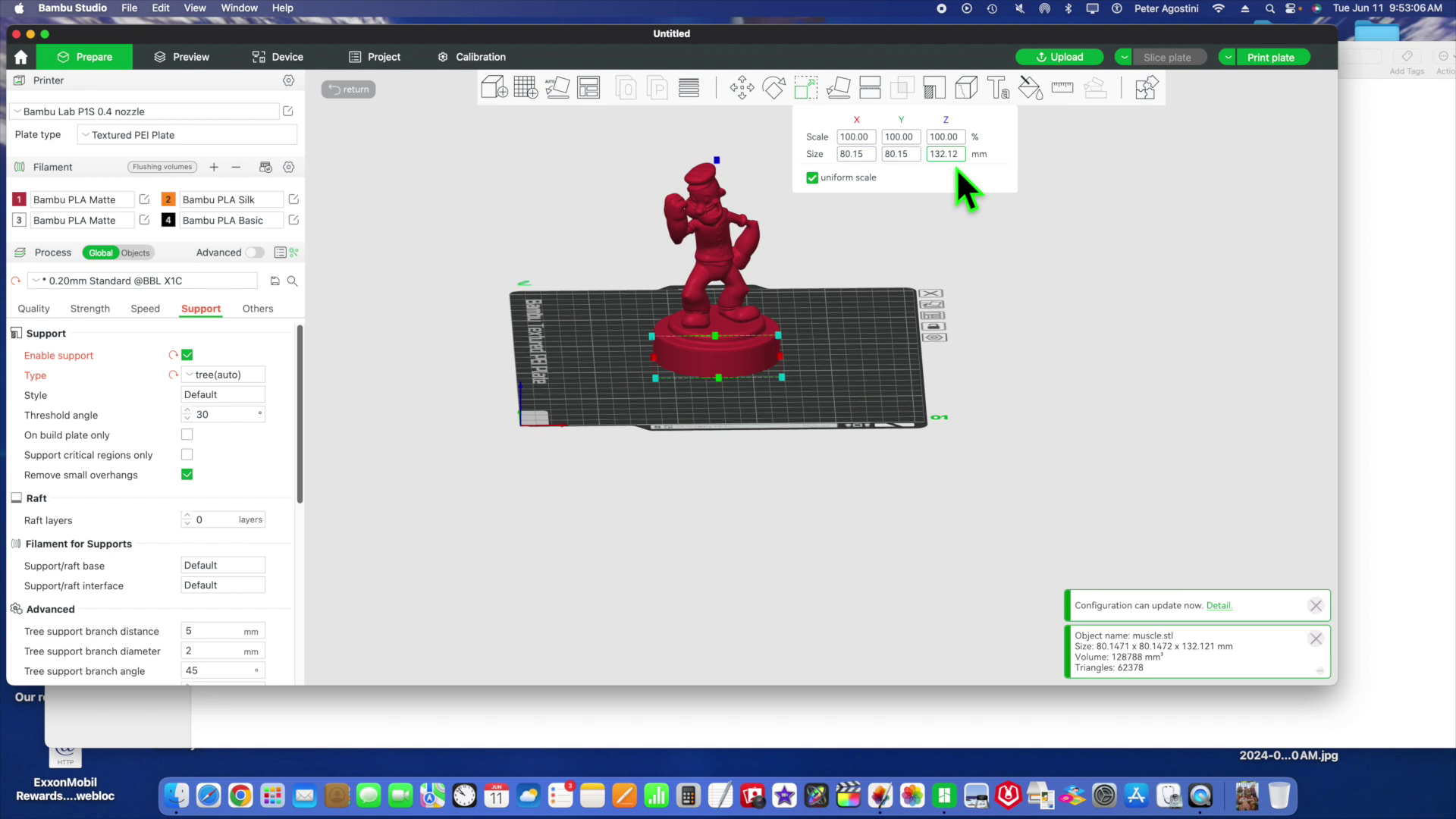
{"action": "left_click", "coordinate": [700, 269]}
{"action": "left_click", "coordinate": [954, 156]}
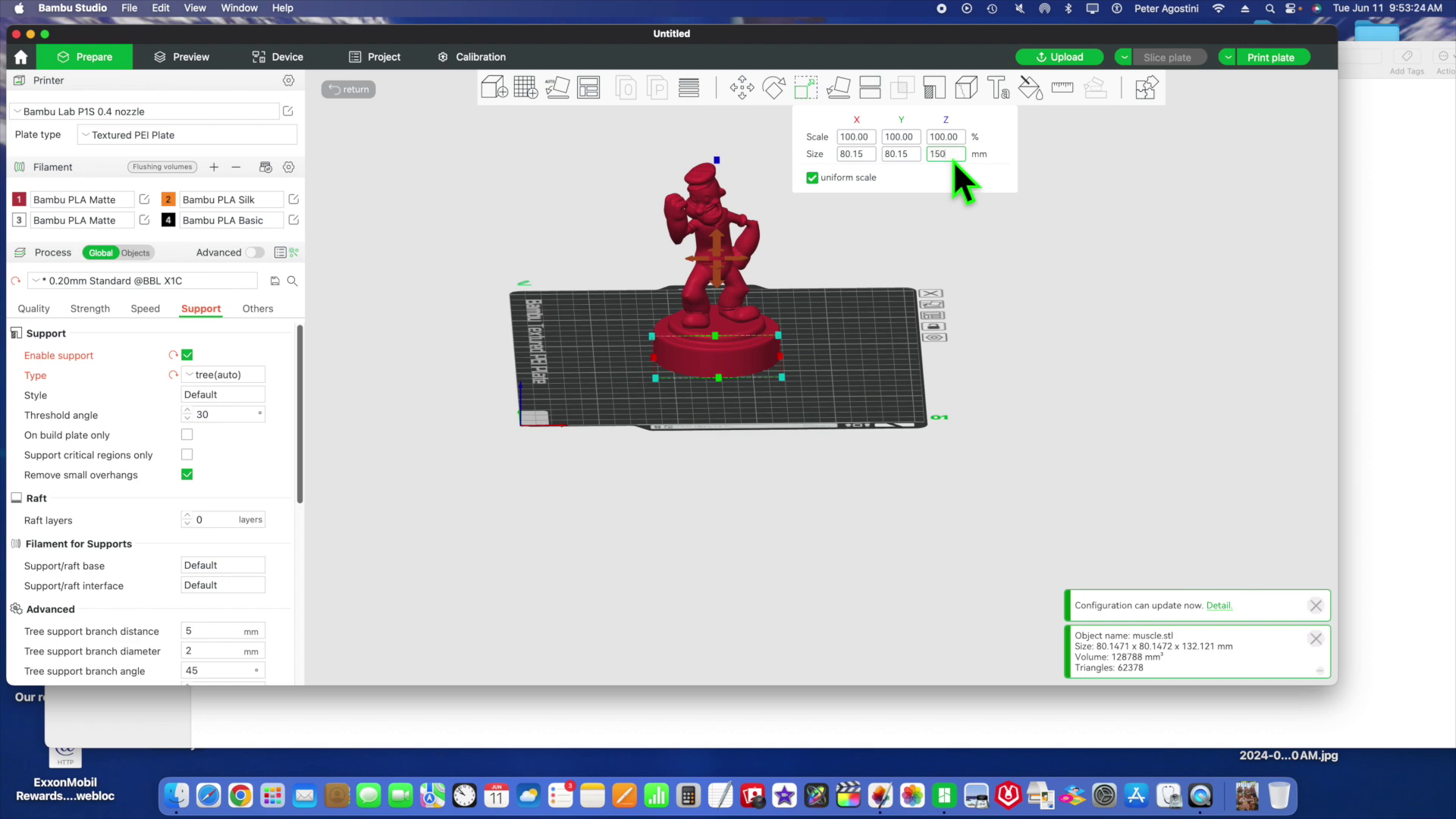
{"action": "left_click", "coordinate": [913, 154]}
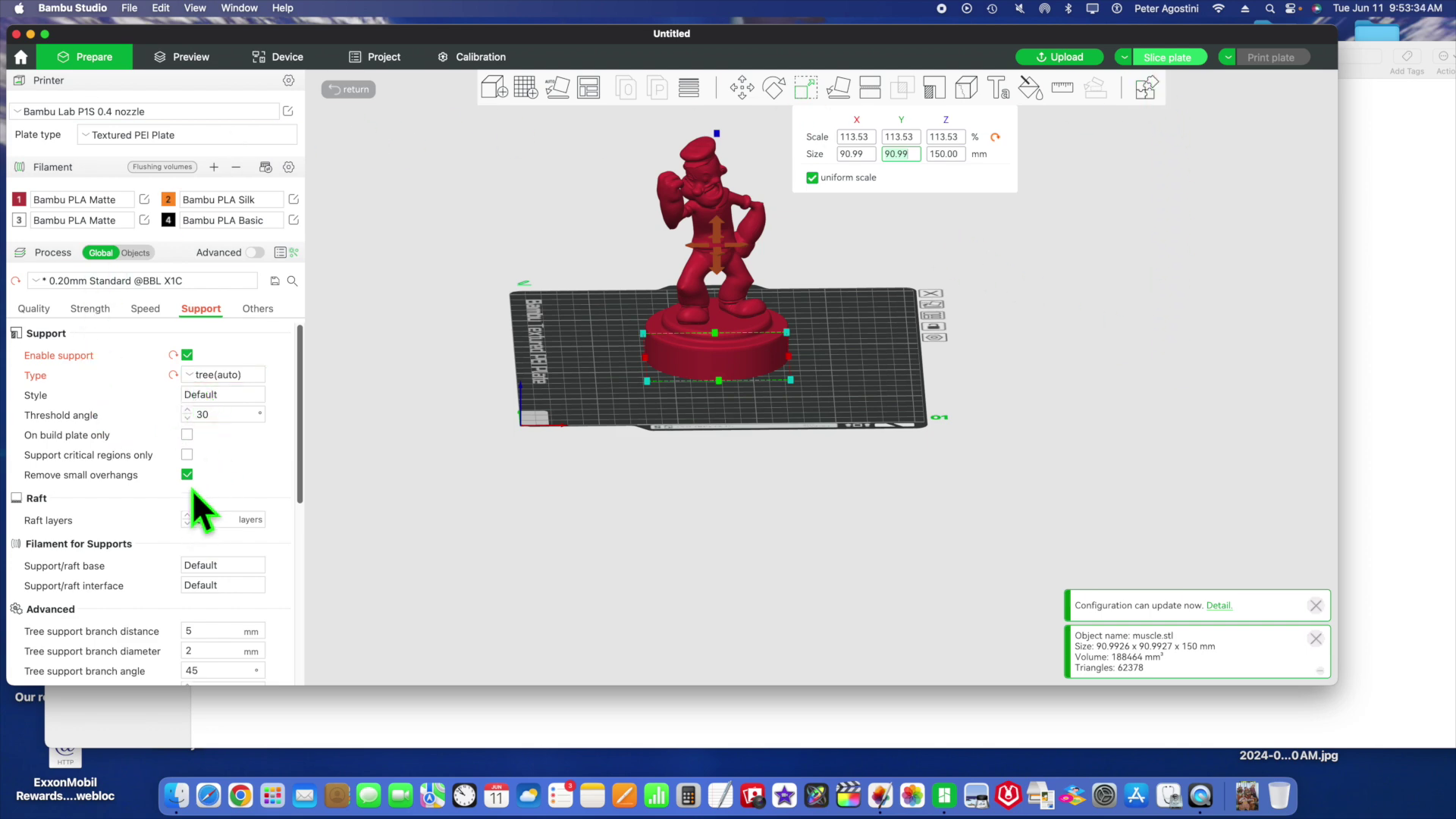
- Slice the plate again with the enlarged figure
{"action": "left_click", "coordinate": [176, 475]}
{"action": "left_click", "coordinate": [1189, 54]}
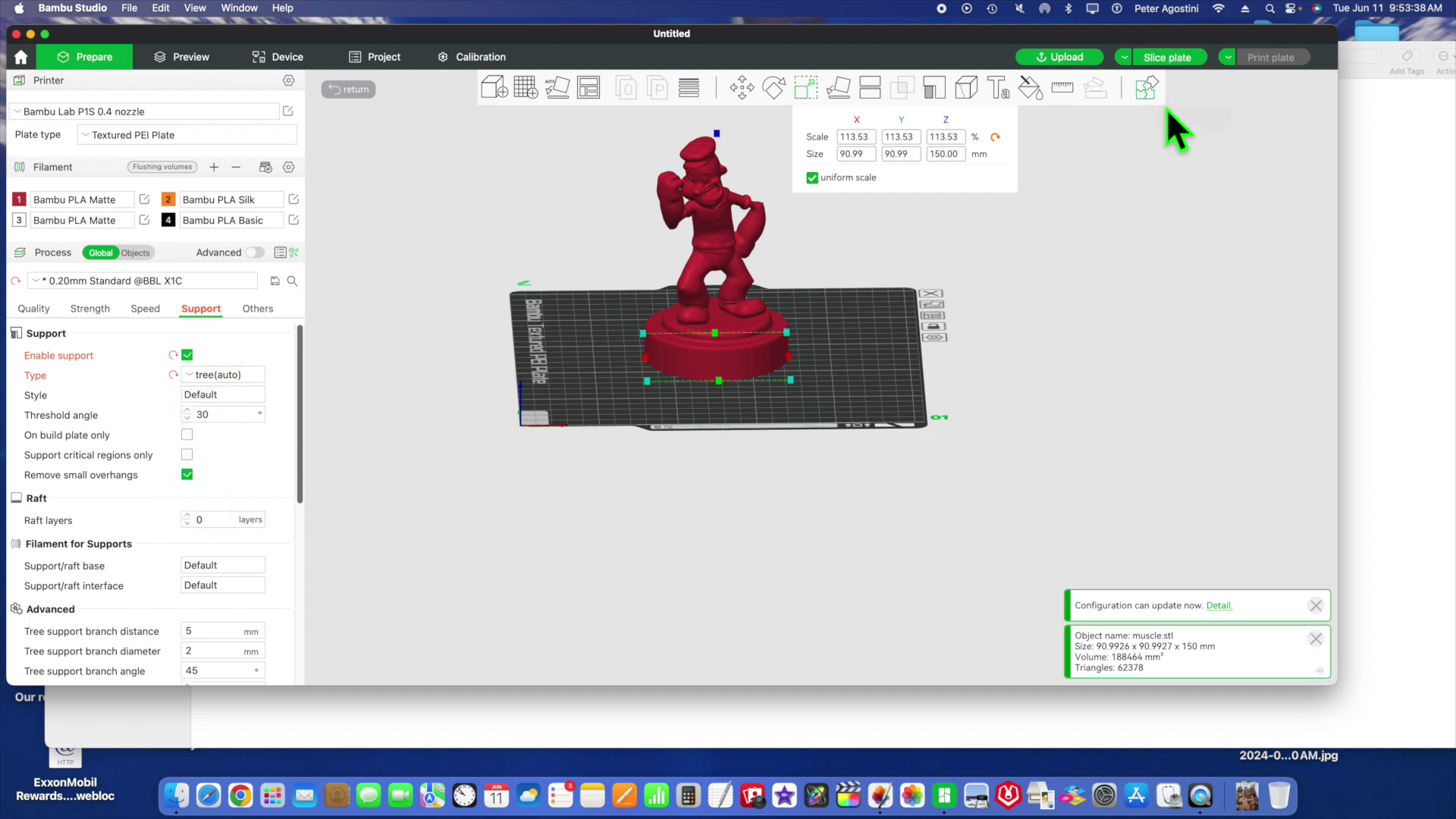
{"action": "left_click", "coordinate": [1172, 57]}
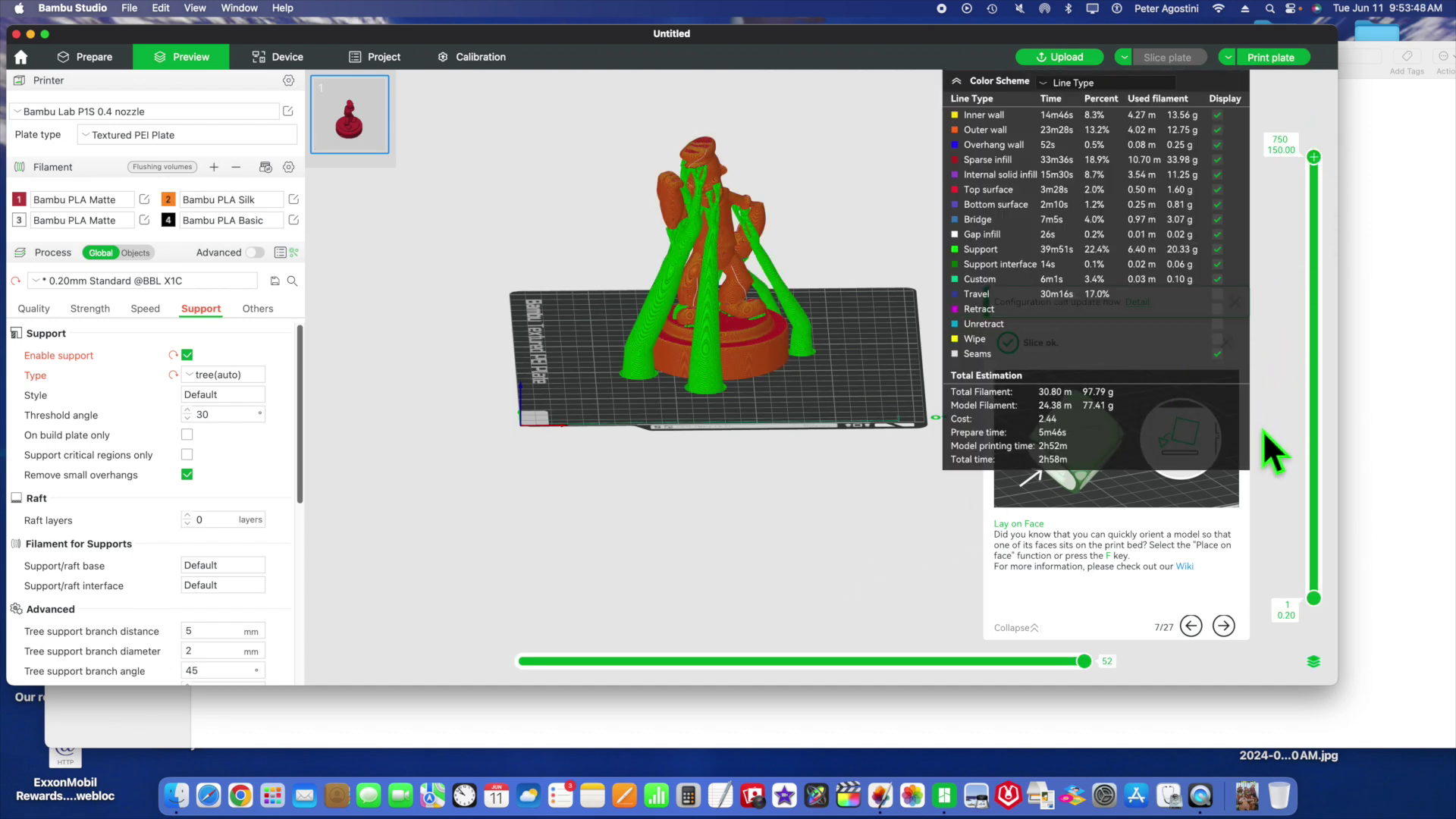
- Collapse the color scheme legend and close the configuration and slicing notifications
{"action": "left_click", "coordinate": [963, 89]}
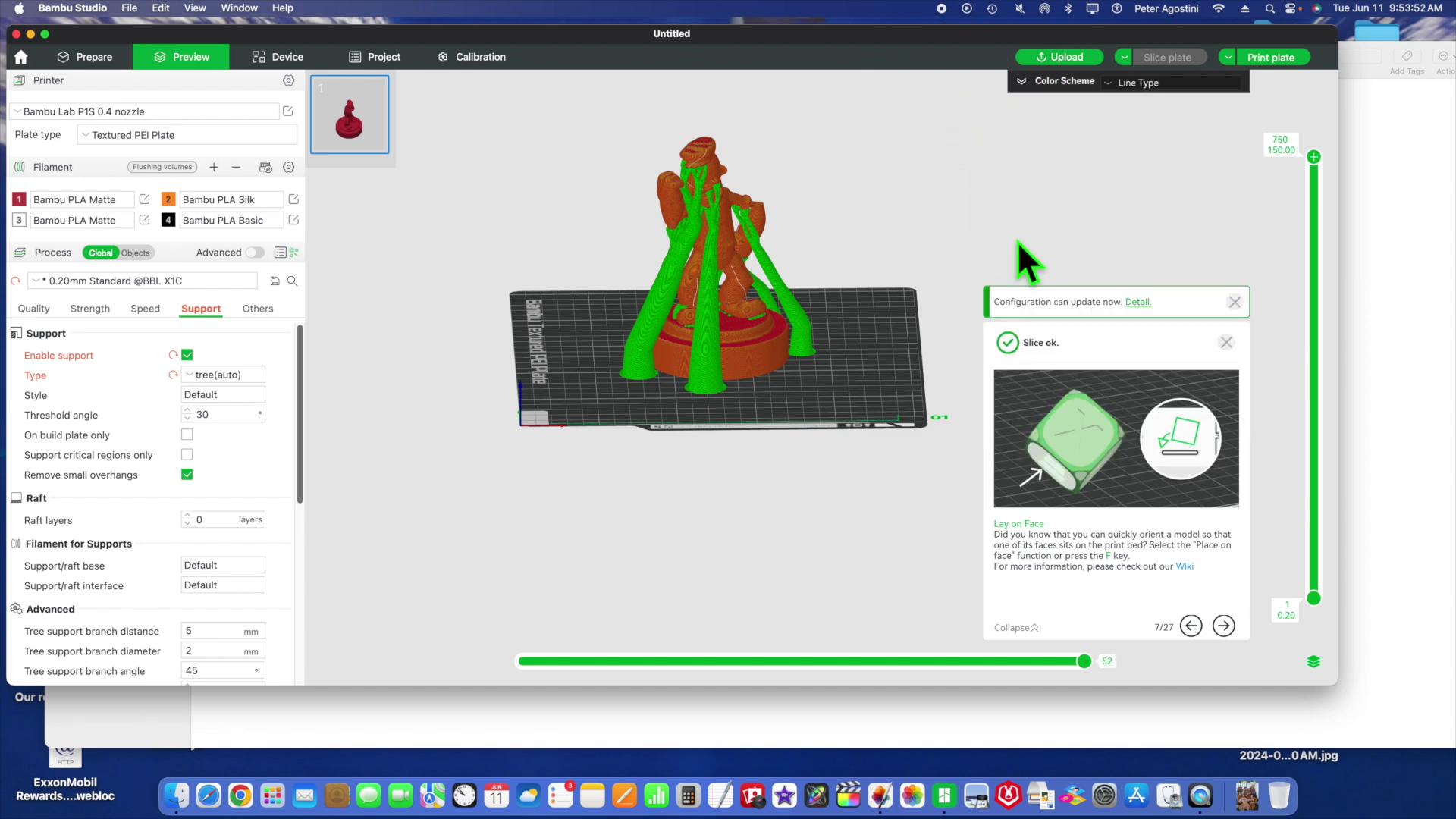
{"action": "left_click", "coordinate": [1234, 302]}
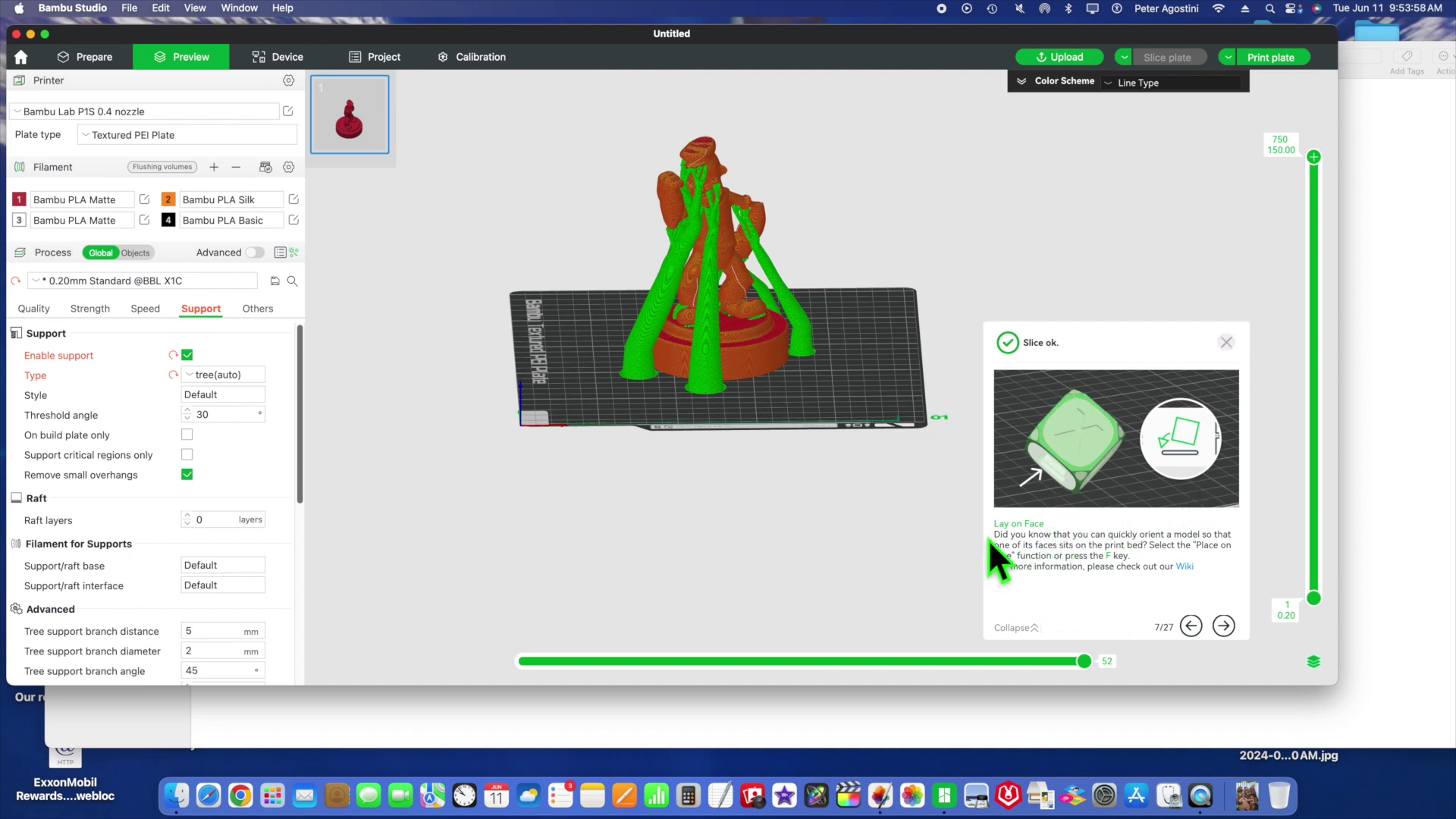
{"action": "left_click", "coordinate": [1238, 342]}
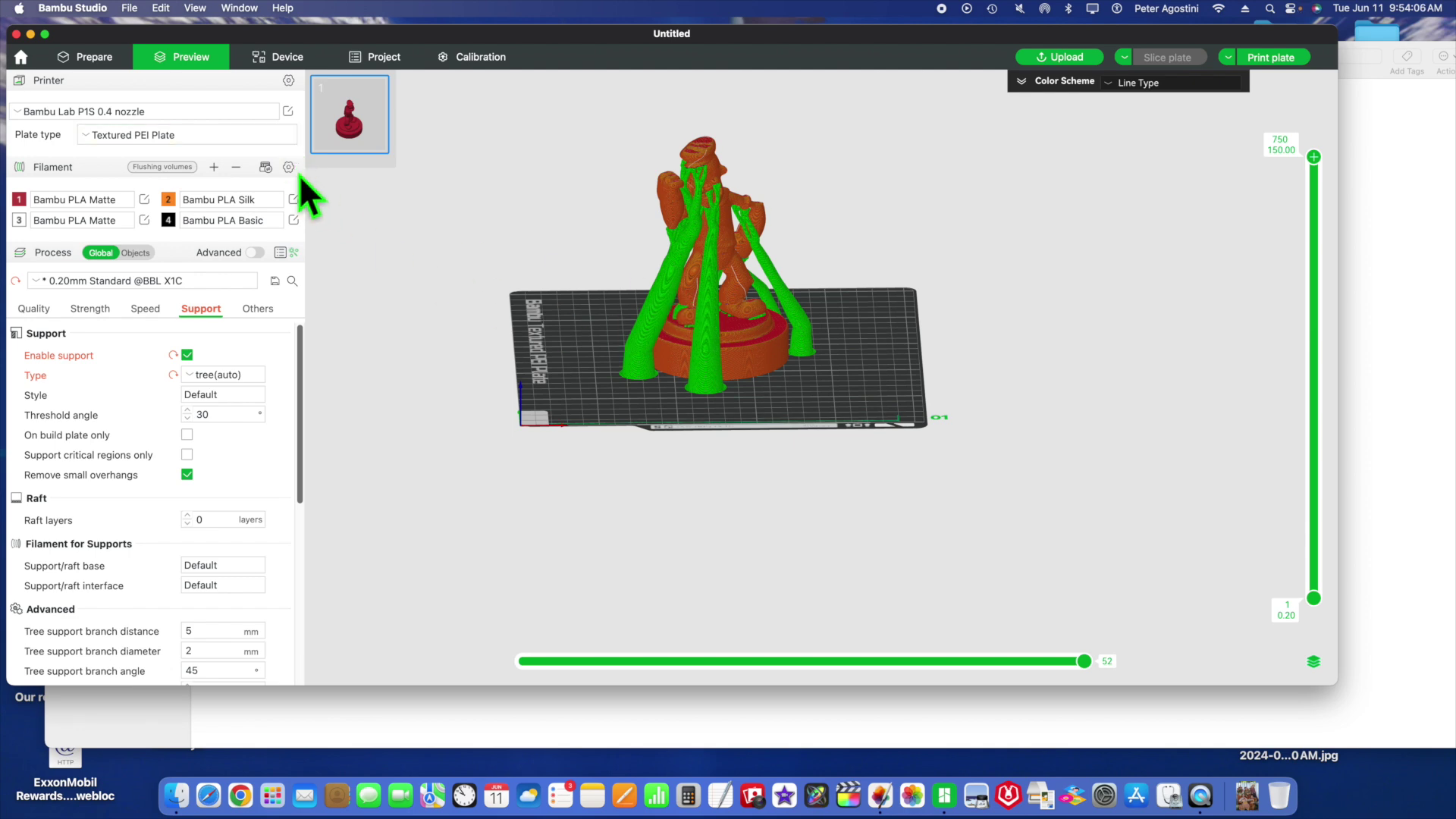
{"action": "left_click", "coordinate": [129, 10]}
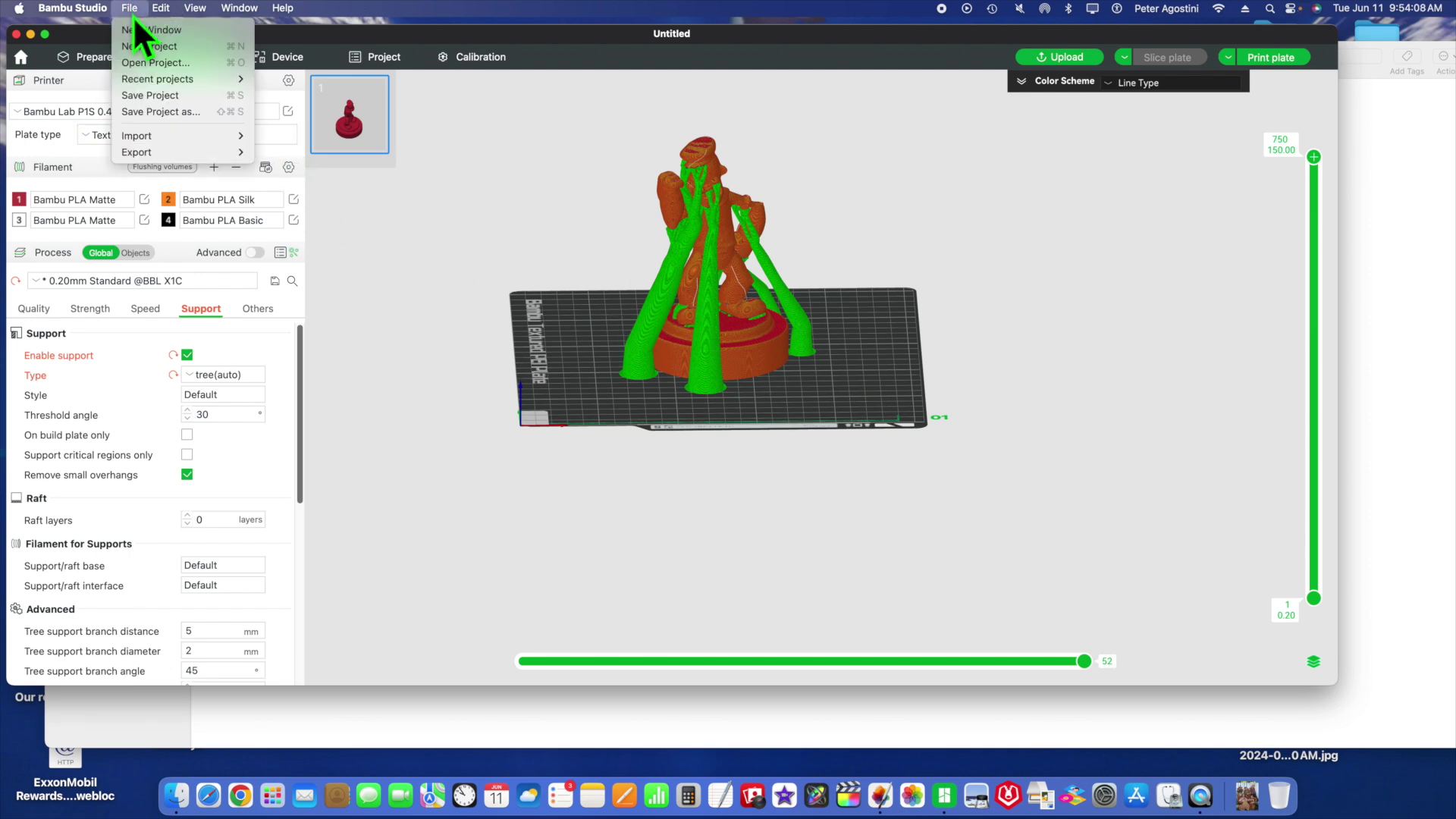
{"action": "mouse_move", "coordinate": [138, 152]}
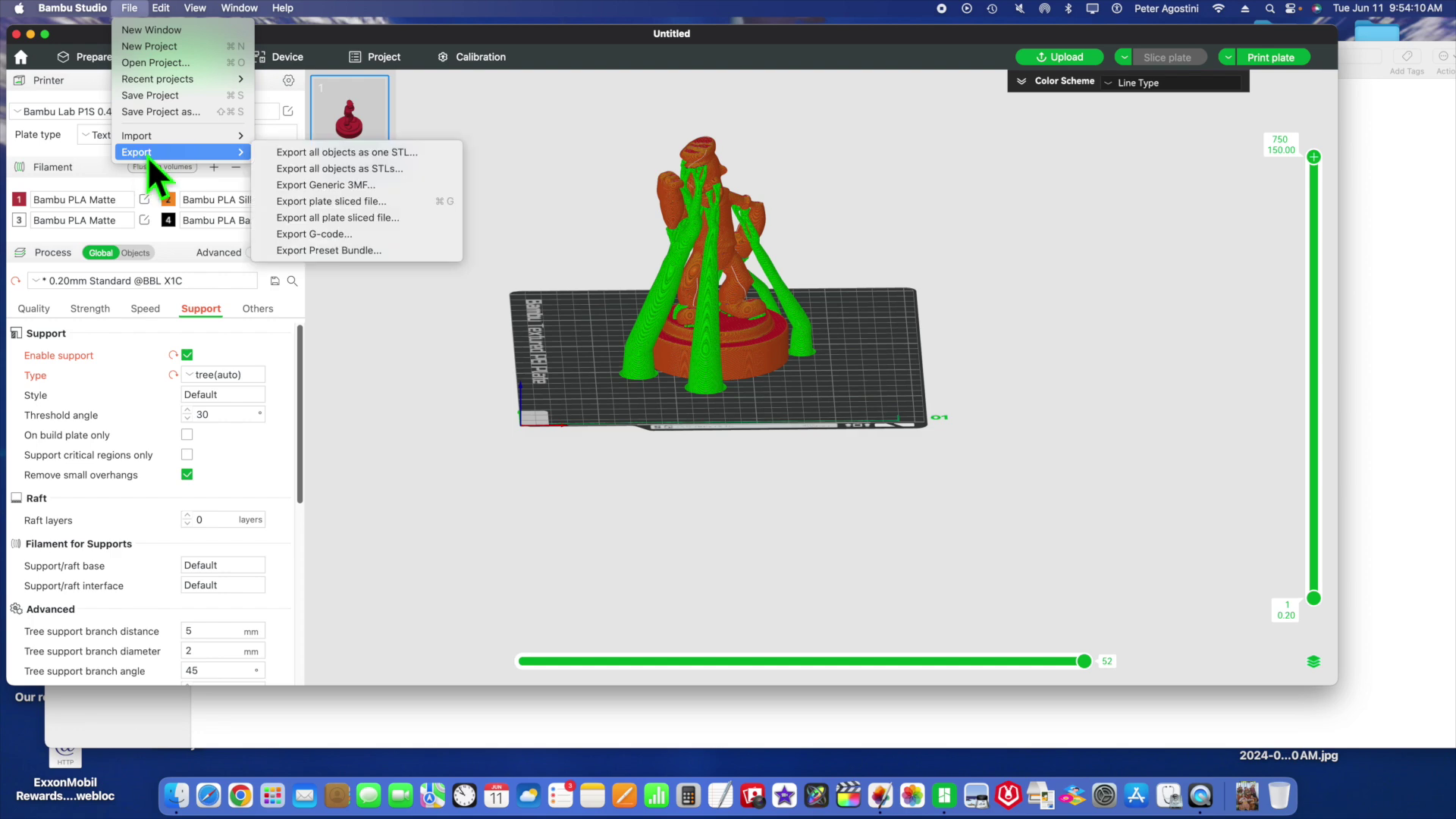
{"action": "left_click", "coordinate": [322, 202]}
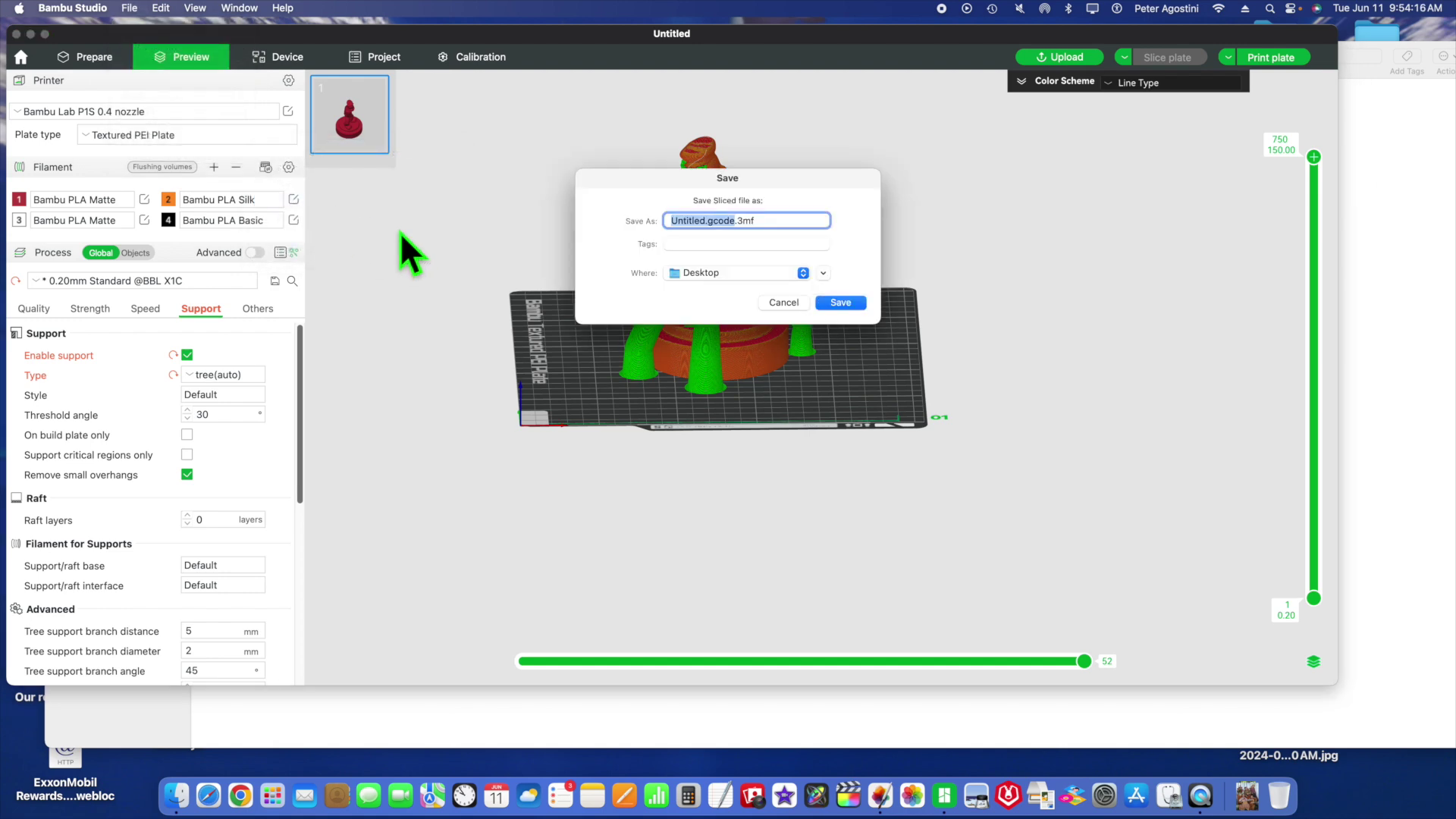
{"action": "key", "text": "super+a"}
{"action": "key", "text": "BackSpace"}
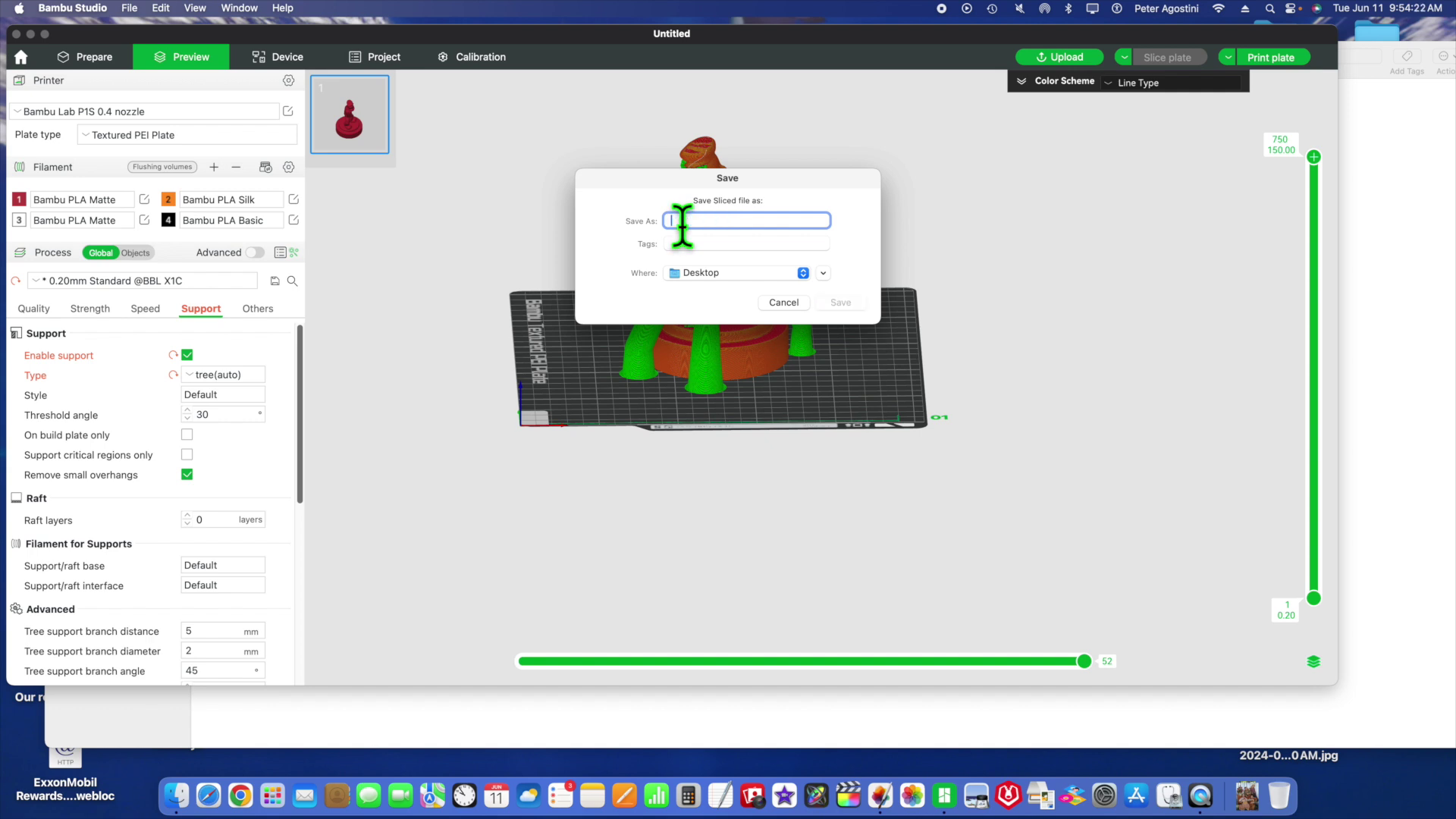
{"action": "left_click", "coordinate": [786, 305]}
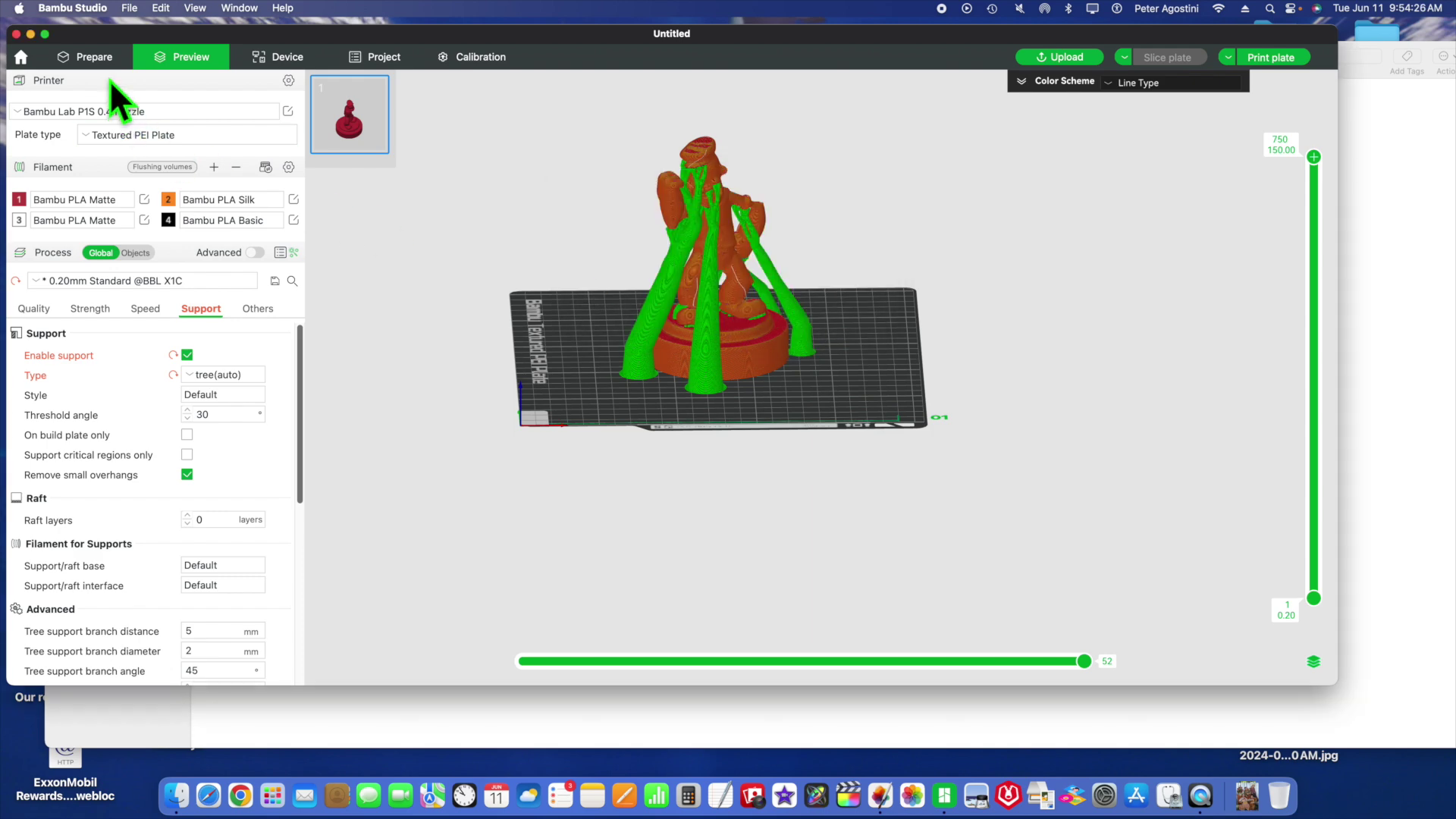
- Export the plate's sliced file to the Desktop as Popeye.gcode.3mf
{"action": "left_click", "coordinate": [135, 10]}
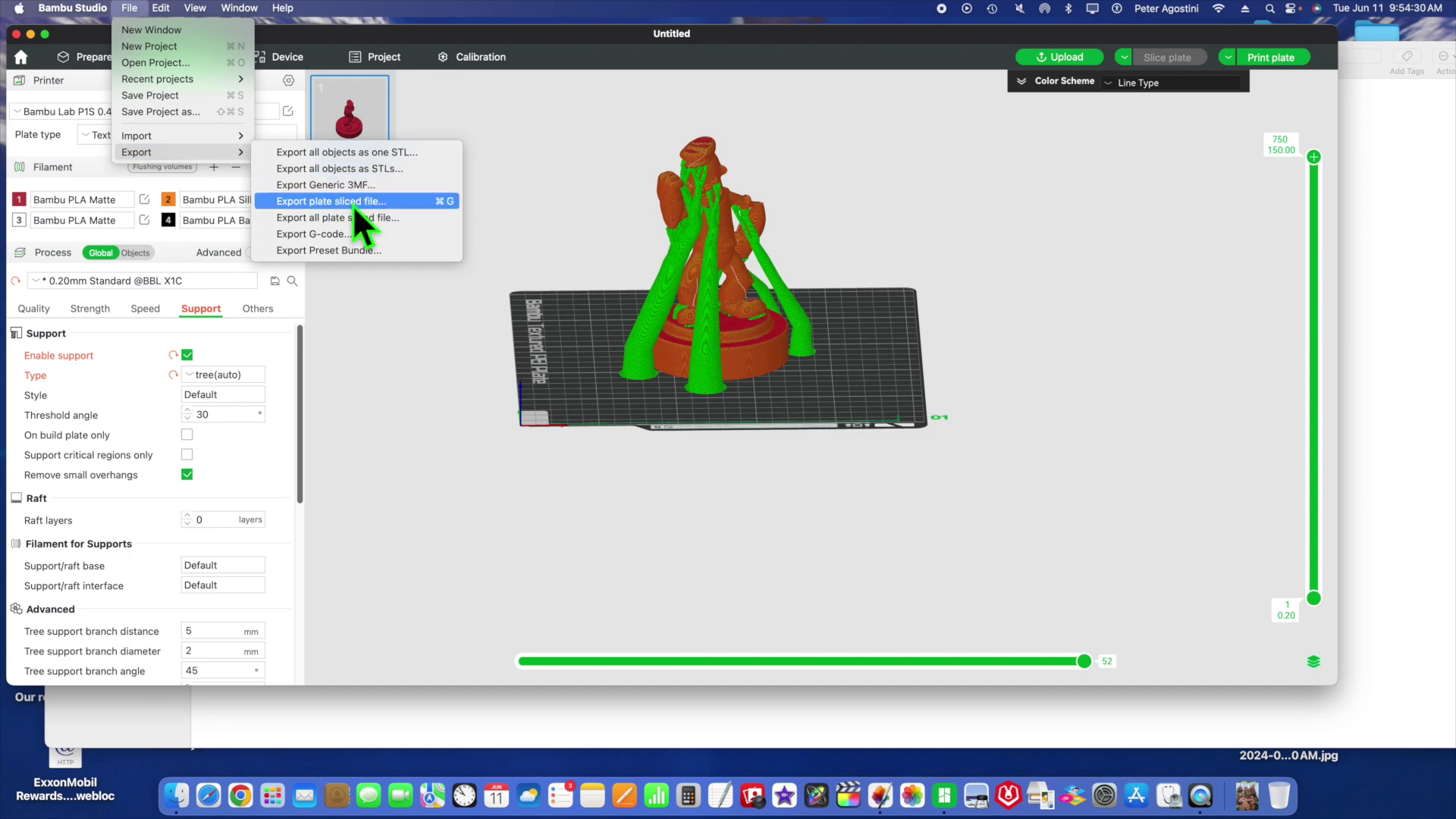
{"action": "left_click", "coordinate": [352, 203]}
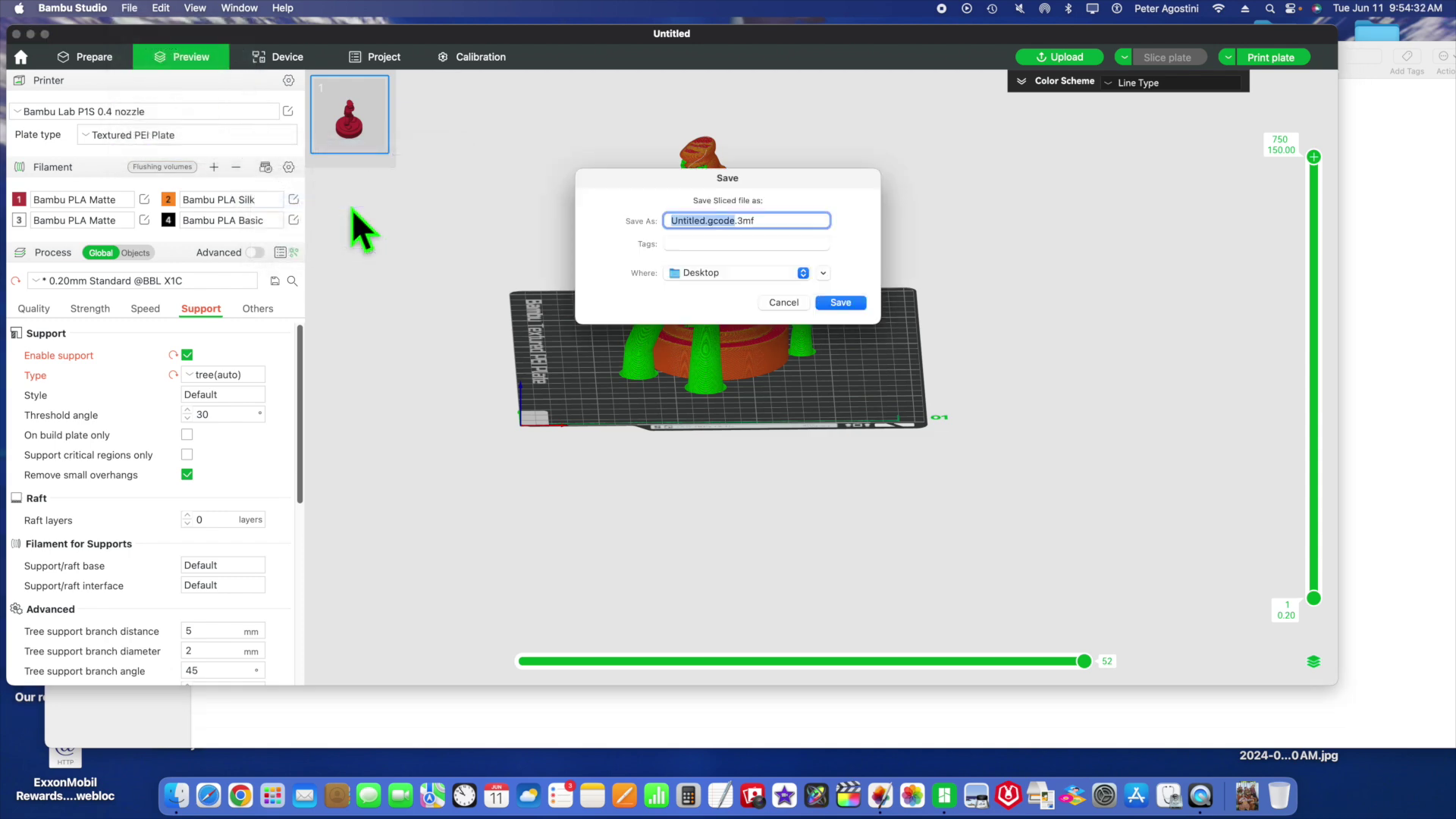
{"action": "key", "text": "Left"}
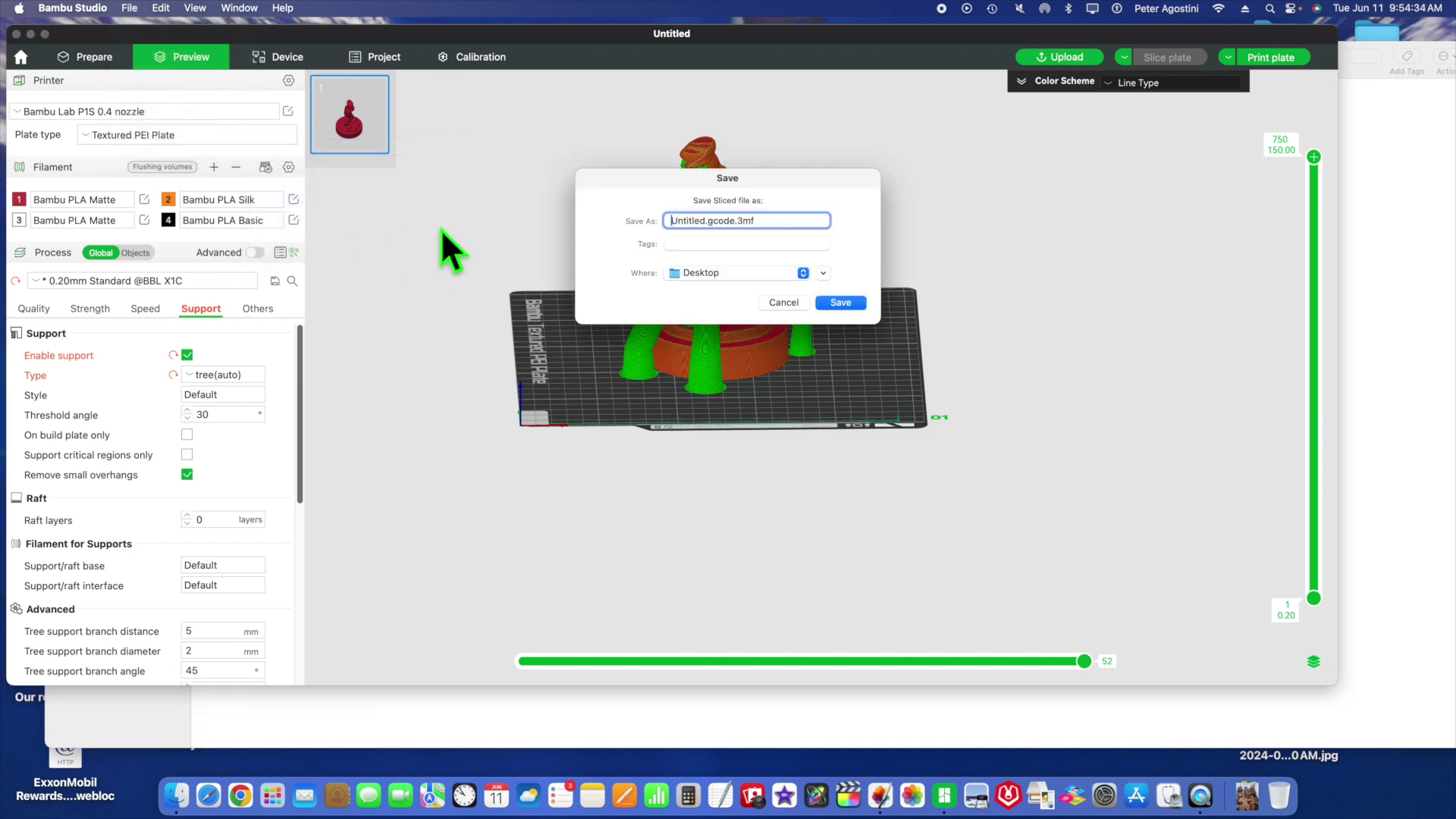
{"action": "key", "text": "Delete"}
{"action": "key", "text": "Delete"}
{"action": "key", "text": "Delete"}
{"action": "key", "text": "Delete"}
{"action": "key", "text": "Delete"}
{"action": "key", "text": "Delete"}
{"action": "key", "text": "Delete"}
{"action": "key", "text": "Delete"}
{"action": "key", "text": "Delete"}
{"action": "type", "text": "Popeye"}
{"action": "left_click", "coordinate": [843, 305]}
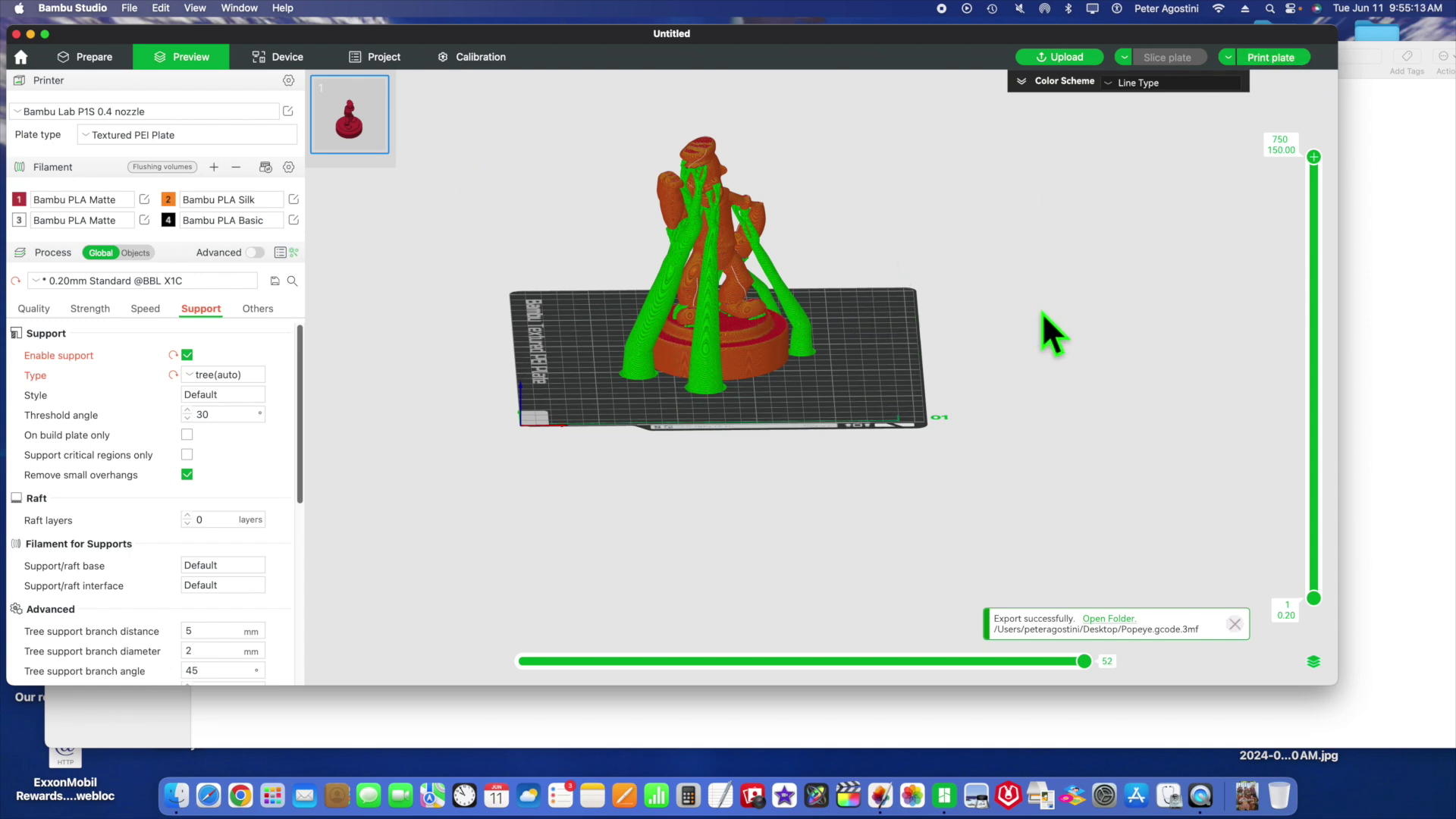
{"action": "left_click", "coordinate": [1232, 57]}
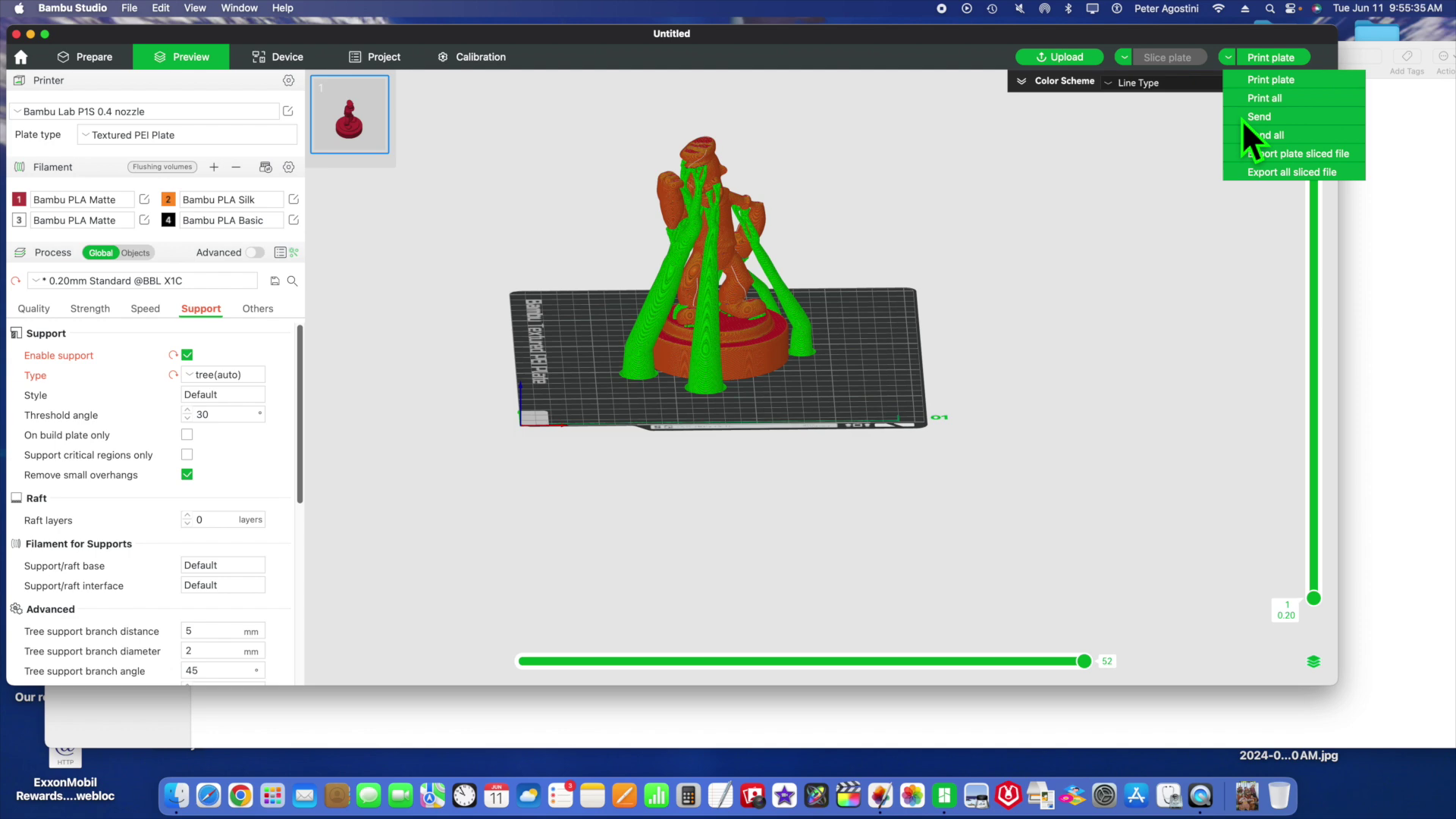
{"action": "left_click", "coordinate": [1155, 344]}
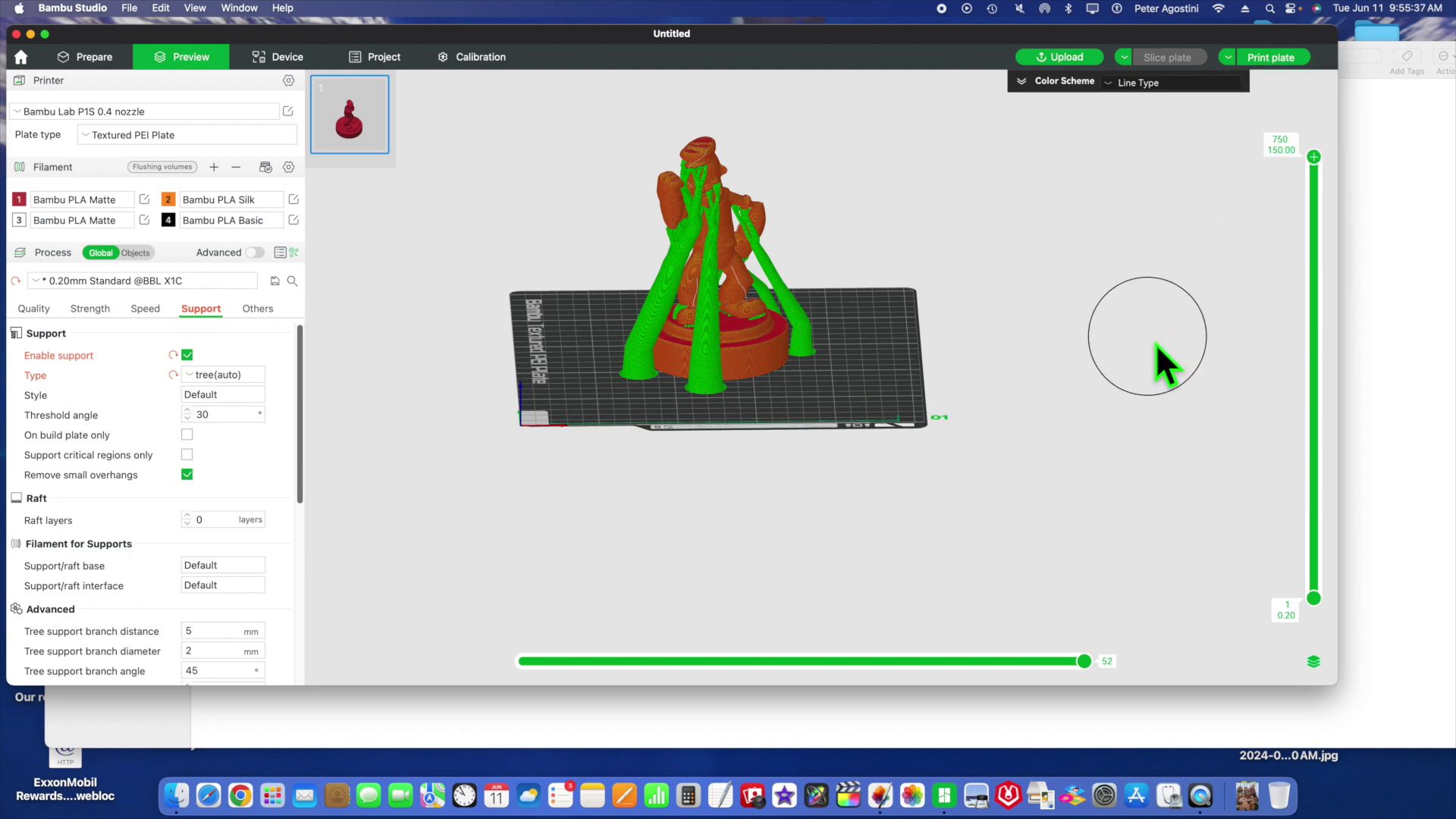